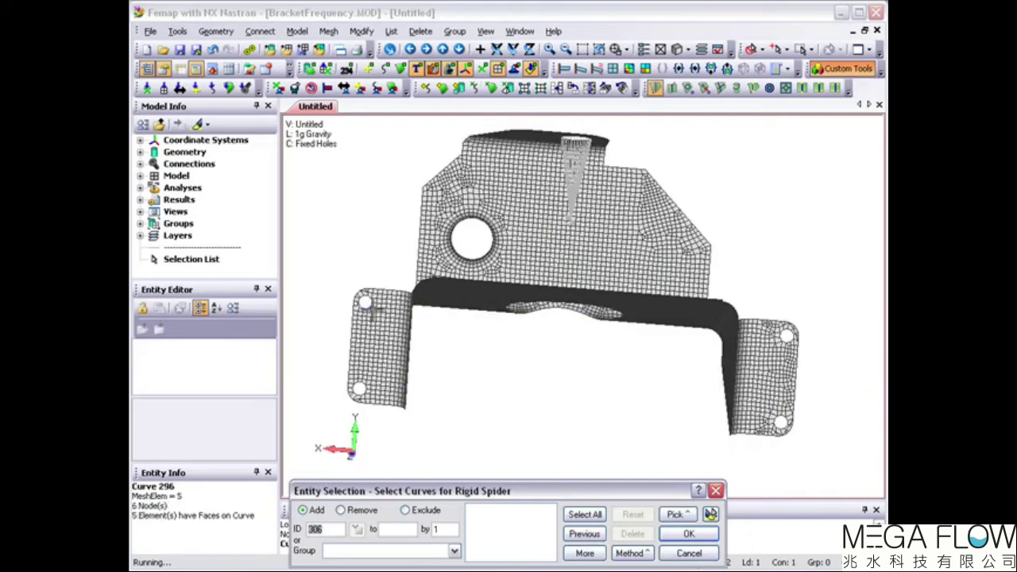
Create a rigid spider element joining the edge curves of the four mounting holes in the bracket's feet.
left_click(363, 301)
left_click(366, 317)
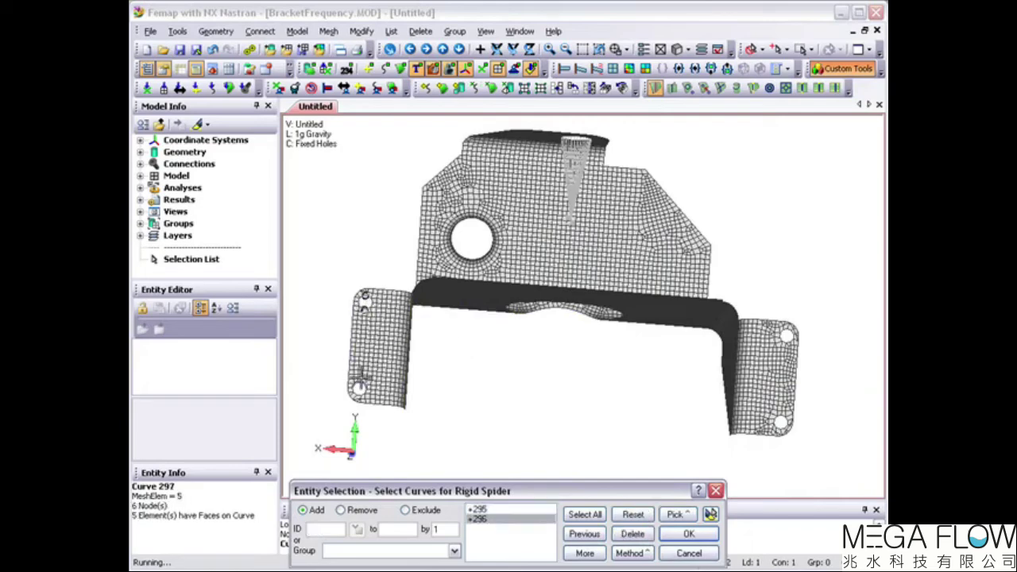
left_click(361, 380)
left_click(360, 396)
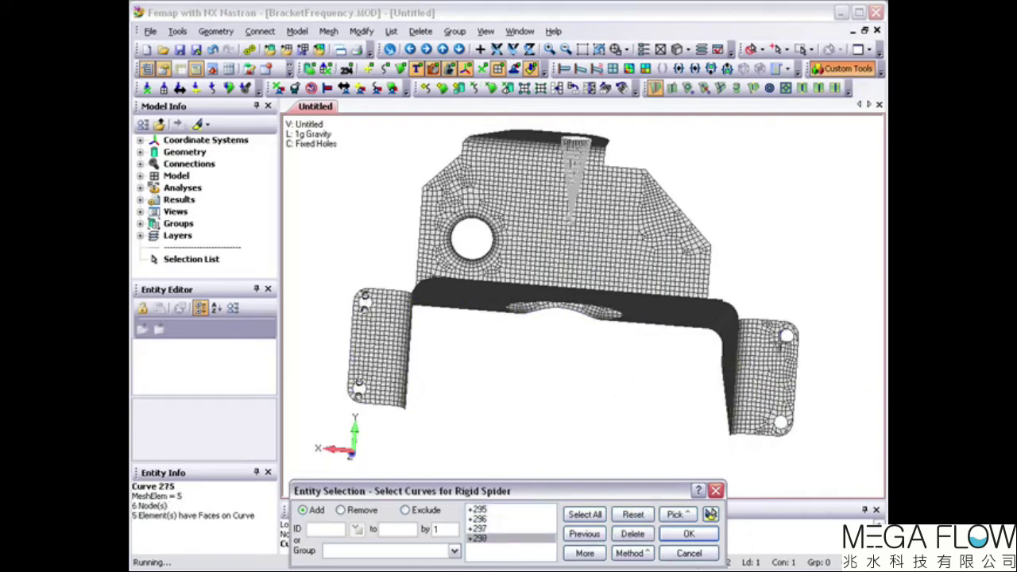
left_click(780, 332)
left_click(790, 340)
left_click(783, 419)
left_click(778, 425)
left_click(689, 534)
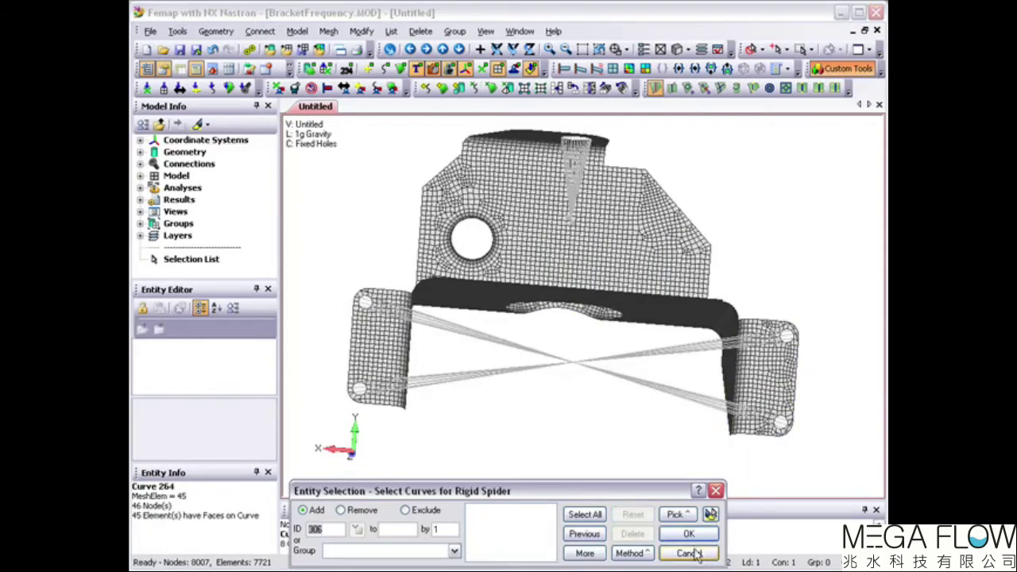
Create and activate constraint set 2 titled Fixed Base.
middle_click_drag(714, 200, 480, 294)
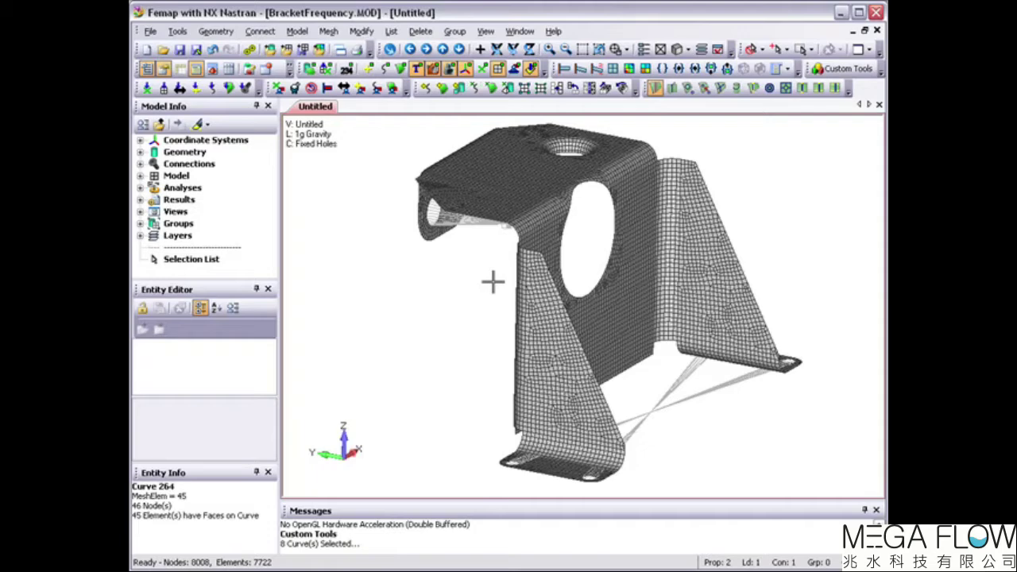
left_click(141, 176)
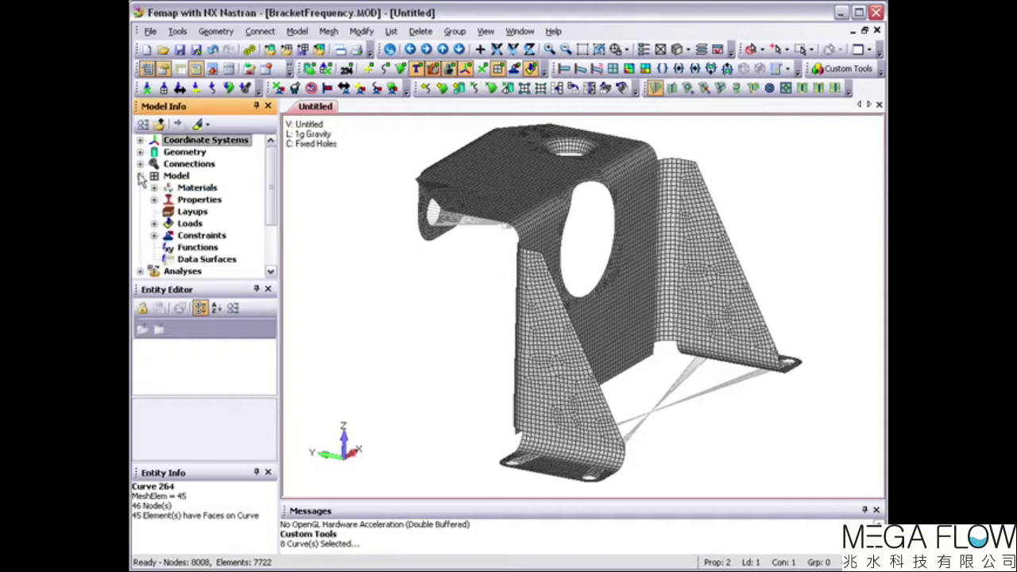
left_click(154, 235)
right_click(189, 236)
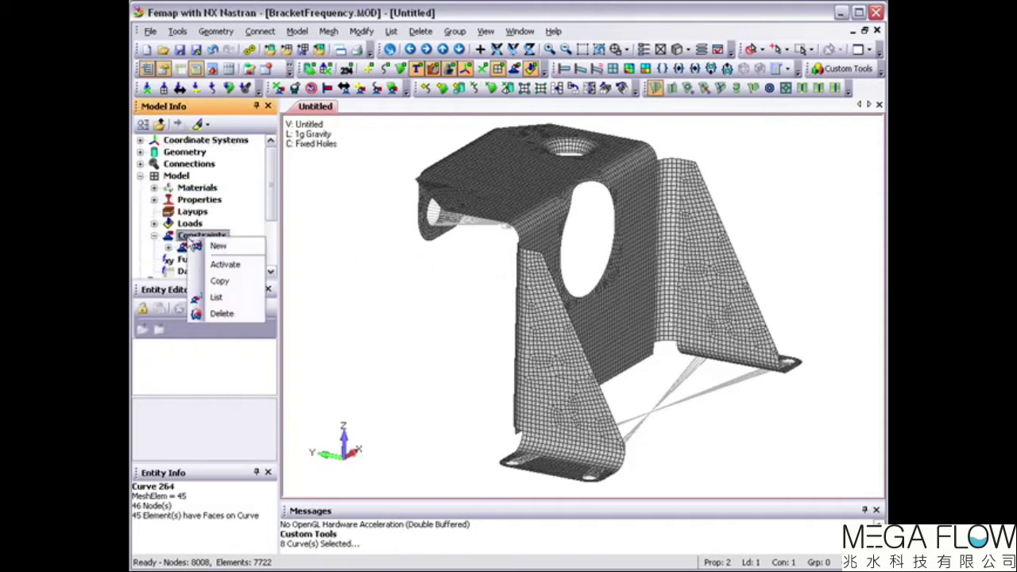
left_click(225, 264)
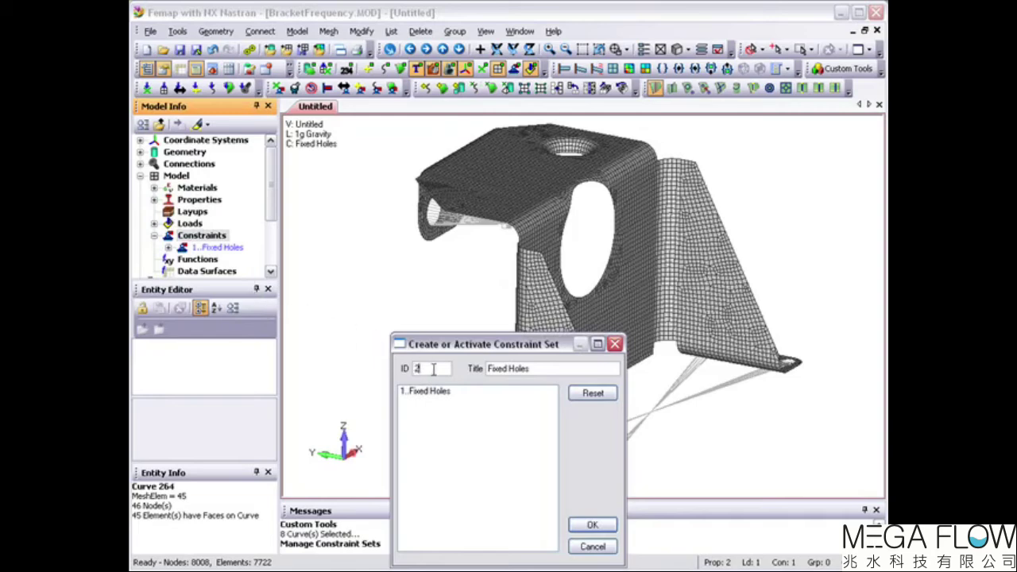
double_click(513, 368)
type("Bas")
left_click(585, 525)
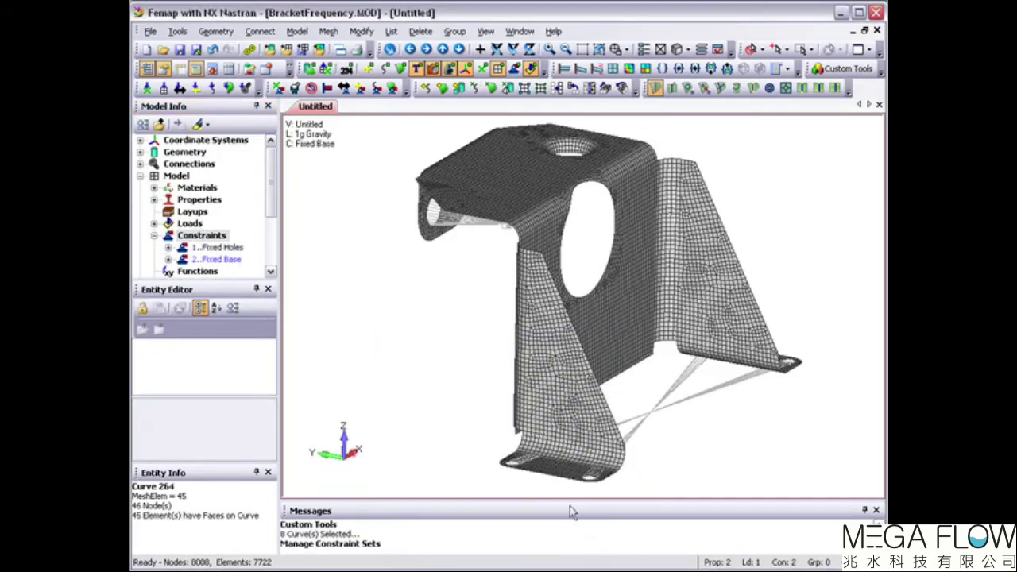
Apply a fully fixed nodal constraint to the base spider's centre node in the Fixed Base set and display constraints in the view.
double_click(216, 259)
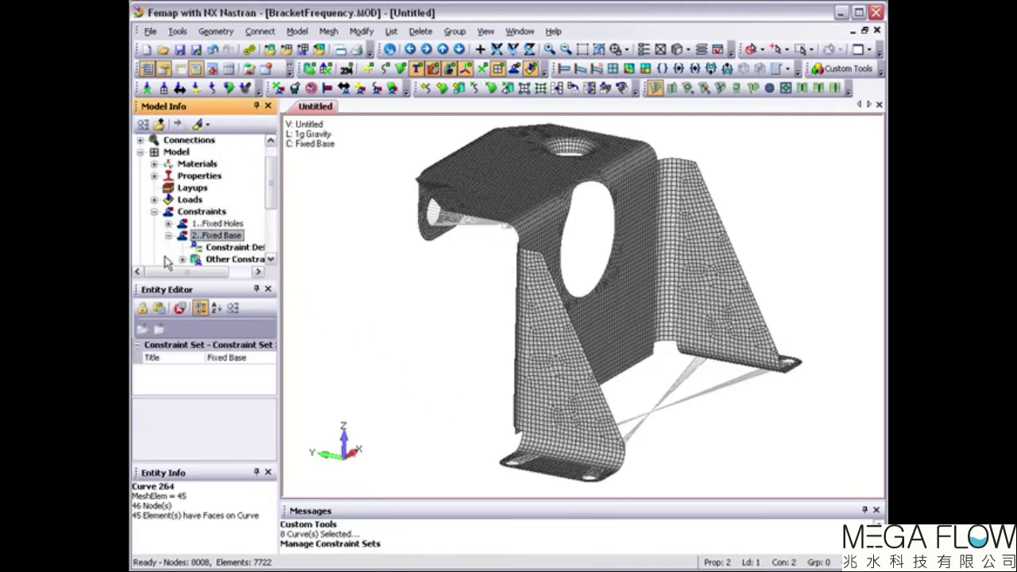
right_click(229, 248)
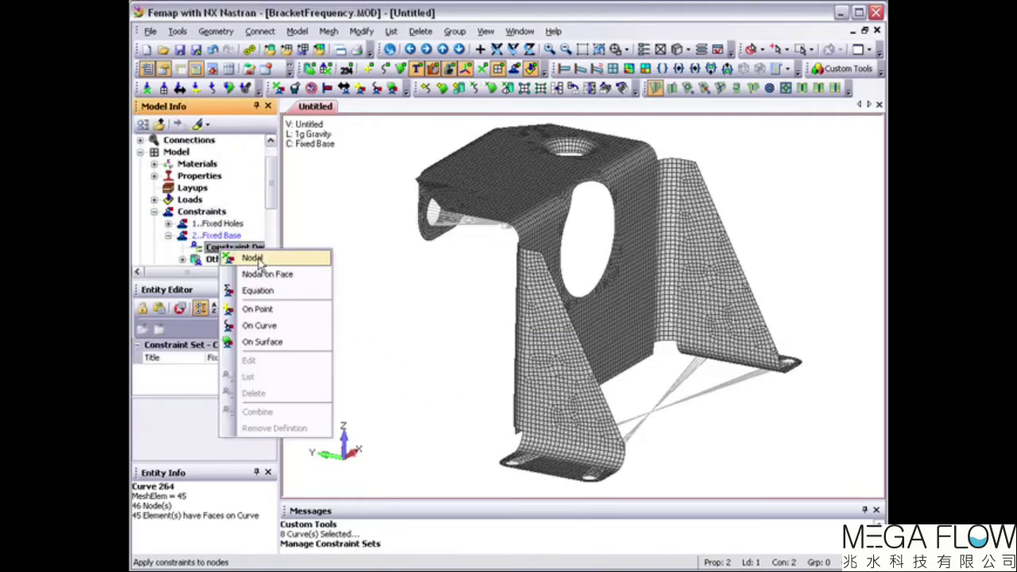
left_click(253, 259)
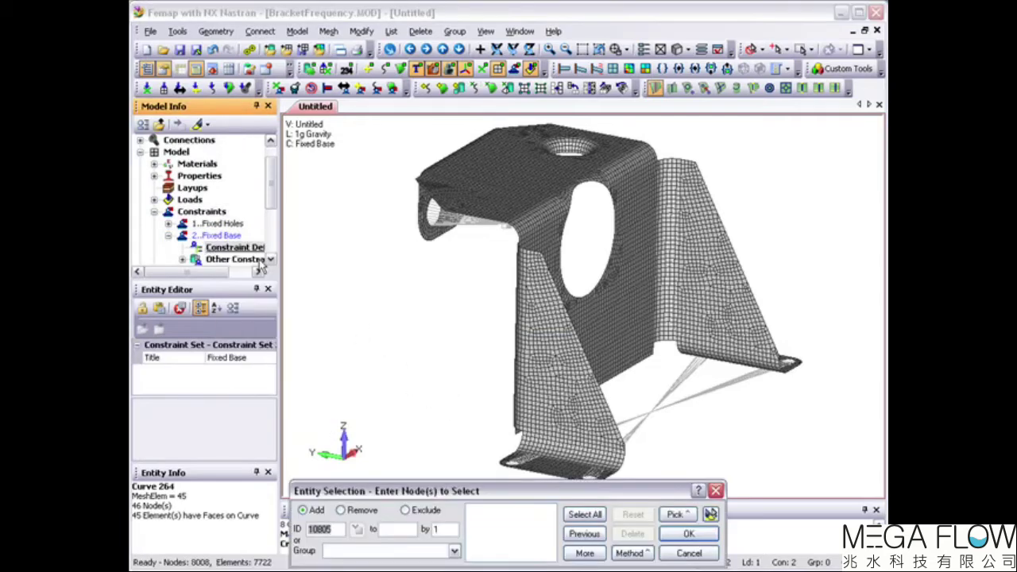
left_click(652, 416)
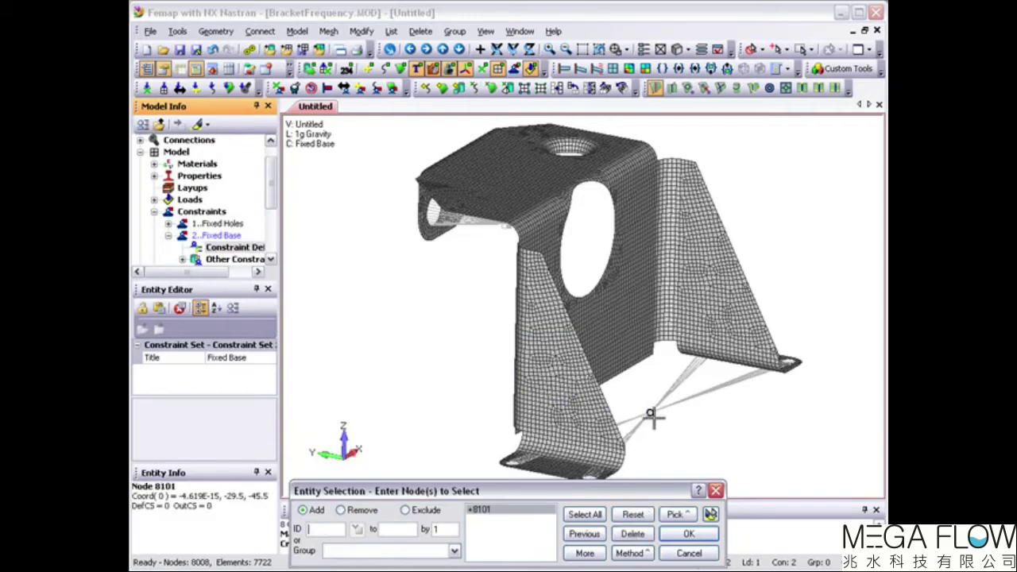
left_click(688, 533)
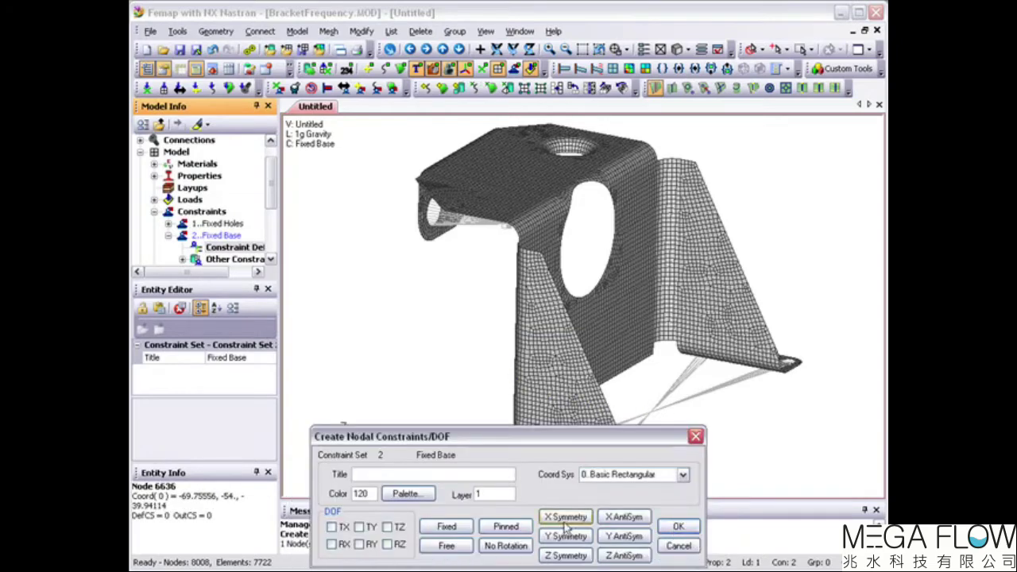
left_click(447, 526)
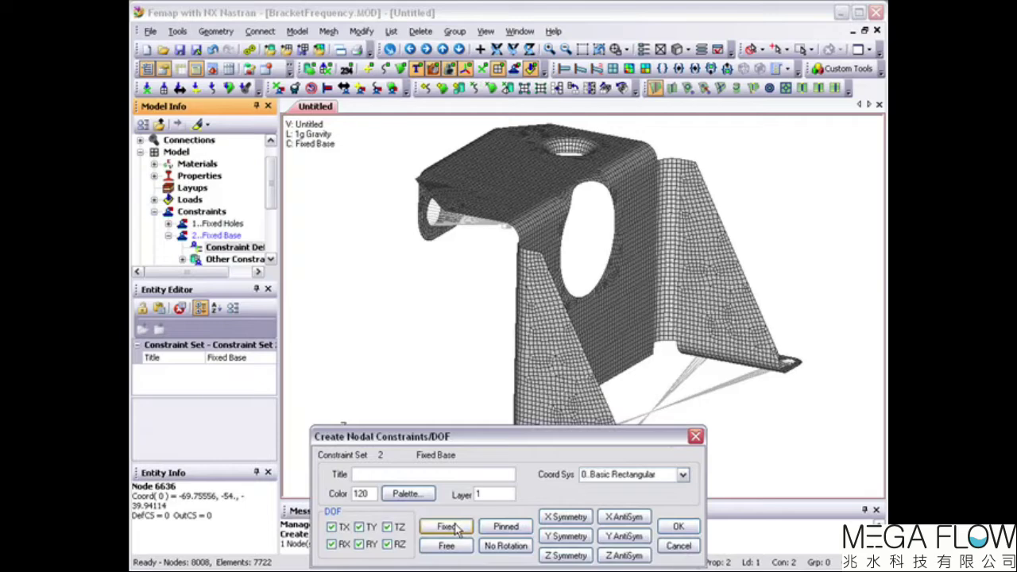
left_click(678, 526)
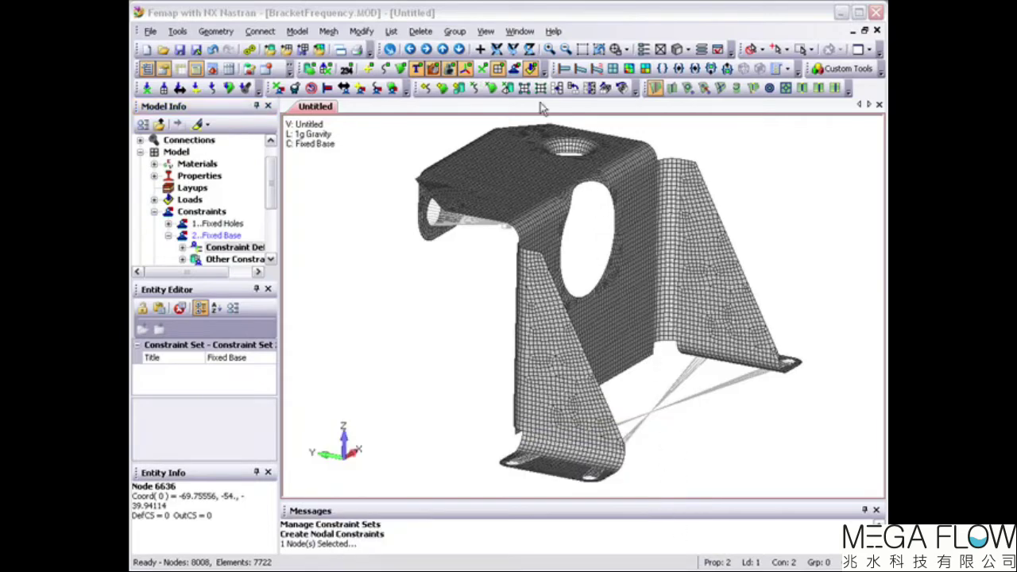
left_click(514, 70)
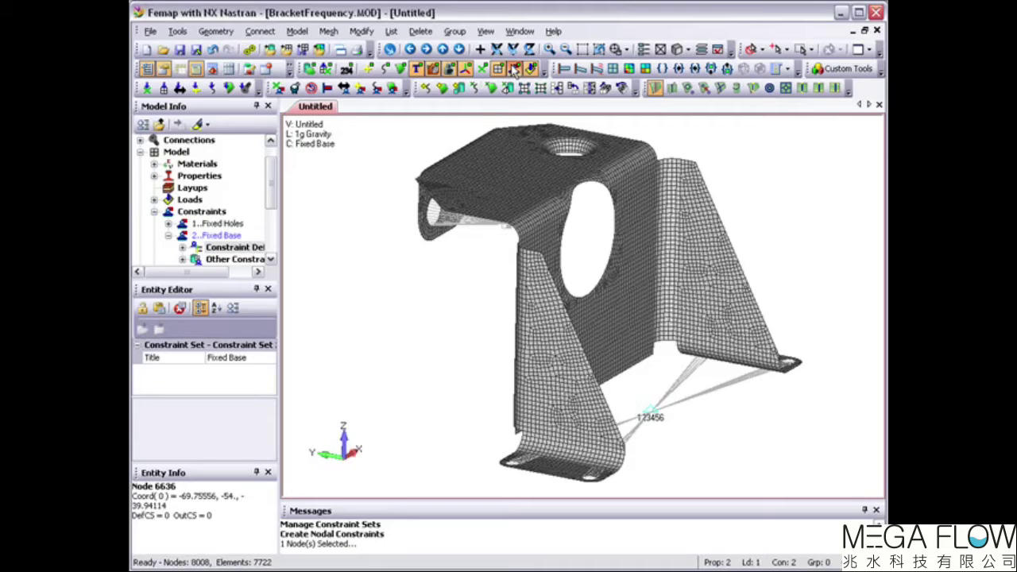
Set the 1g Gravity load set's dynamic solution method to Direct Frequency with an overall structural damping coefficient of 0.1.
left_click(297, 32)
mouse_move(327, 151)
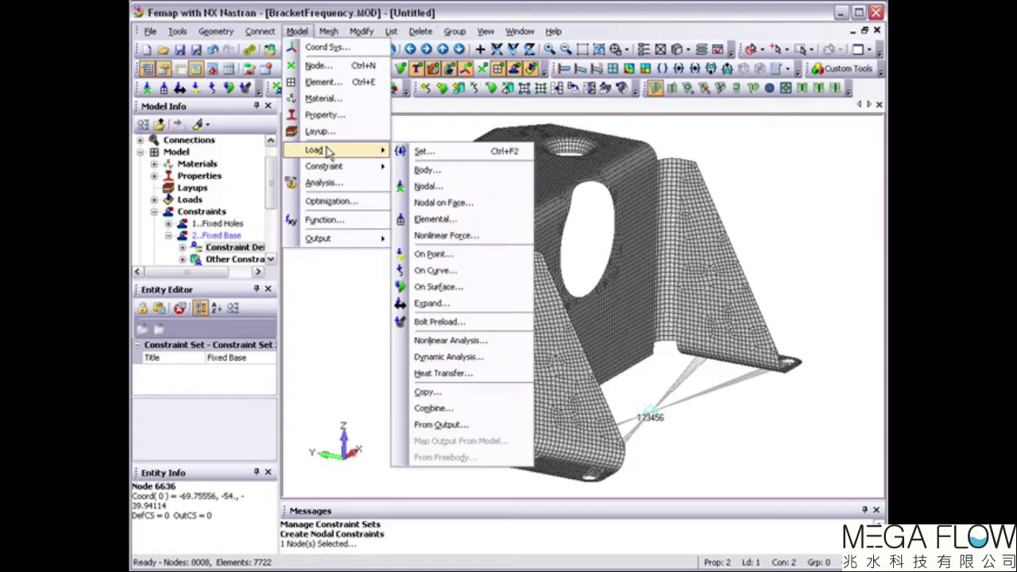
left_click(460, 357)
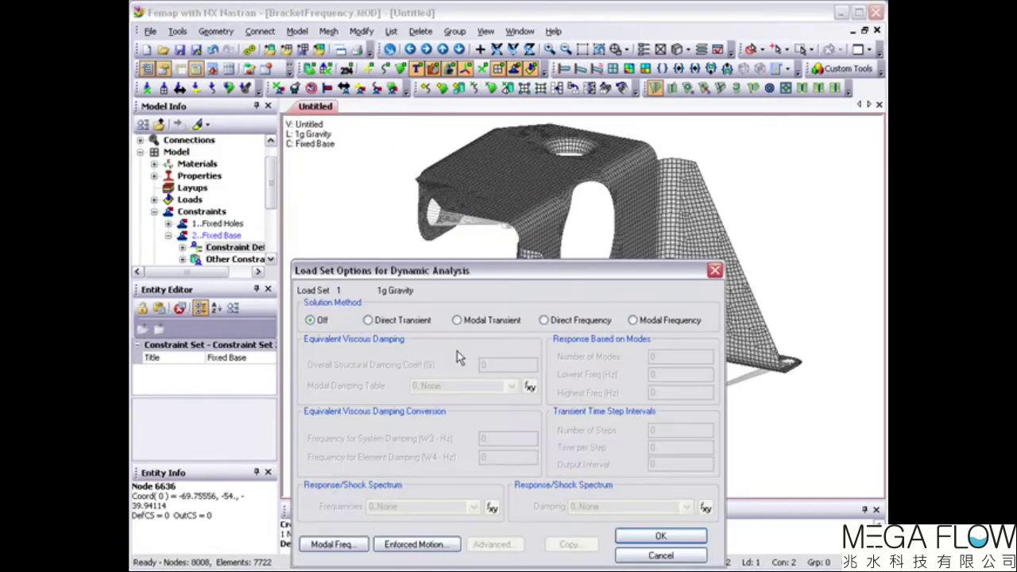
left_click(544, 320)
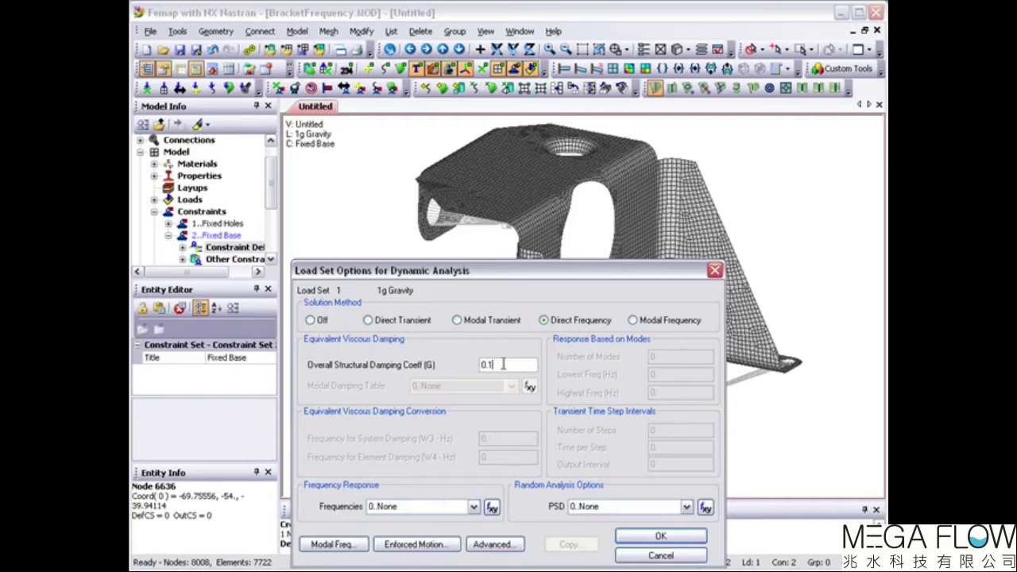
Create a frequency response function titled Frequency Range with the type vs. Frequency.
left_click(492, 506)
left_click(403, 169)
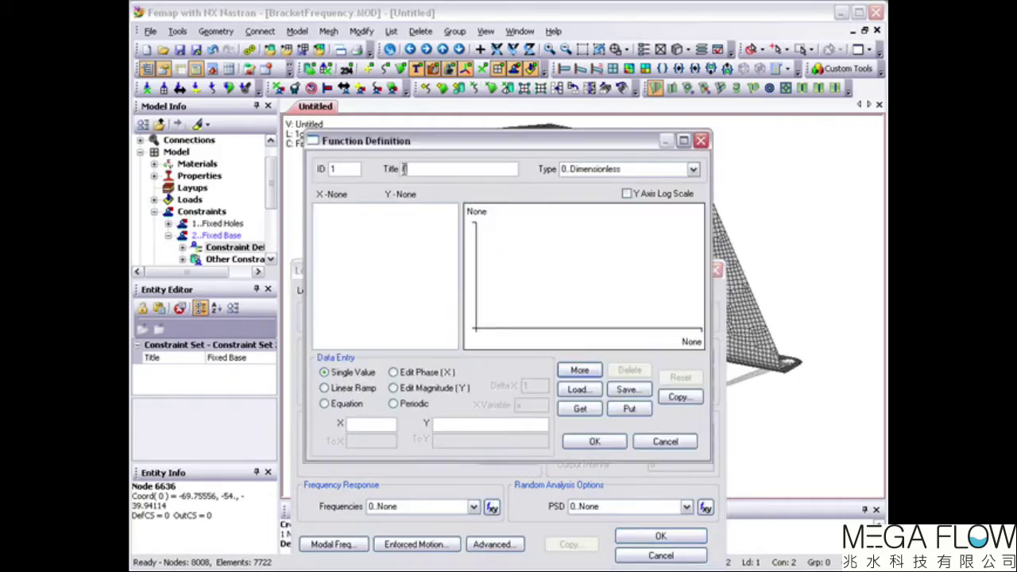
type("Frequency Ran")
left_click(693, 168)
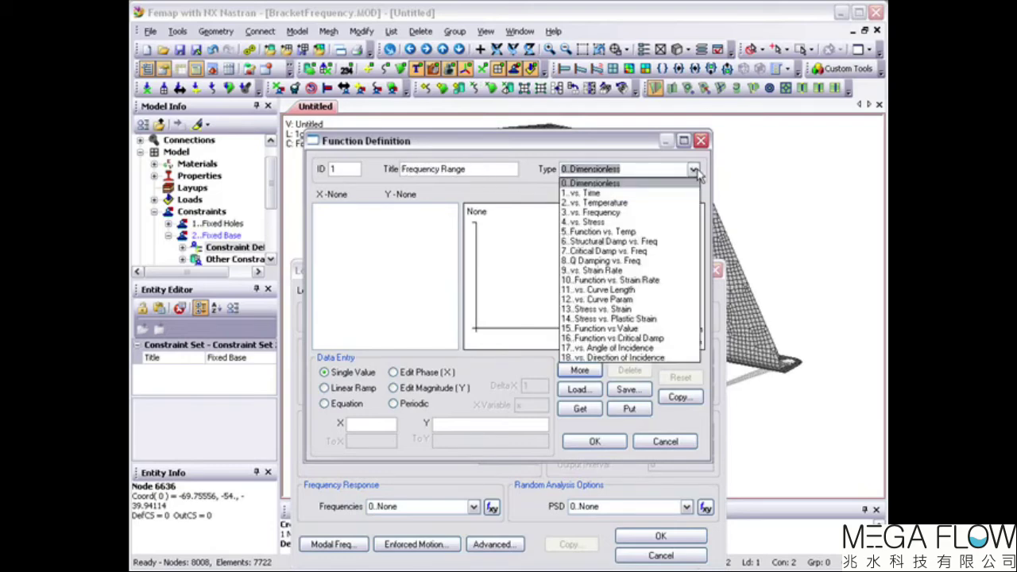
left_click(620, 212)
Add a linear ramp to the function from X 0 to 50 in increments of 5, with Y constant at 1.
left_click(325, 388)
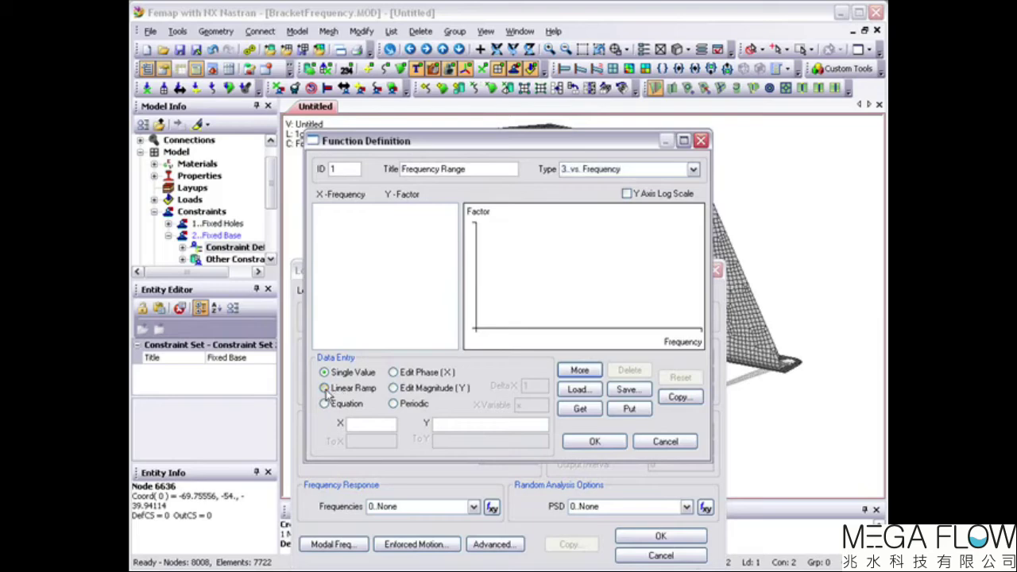
left_click_drag(534, 387, 519, 390)
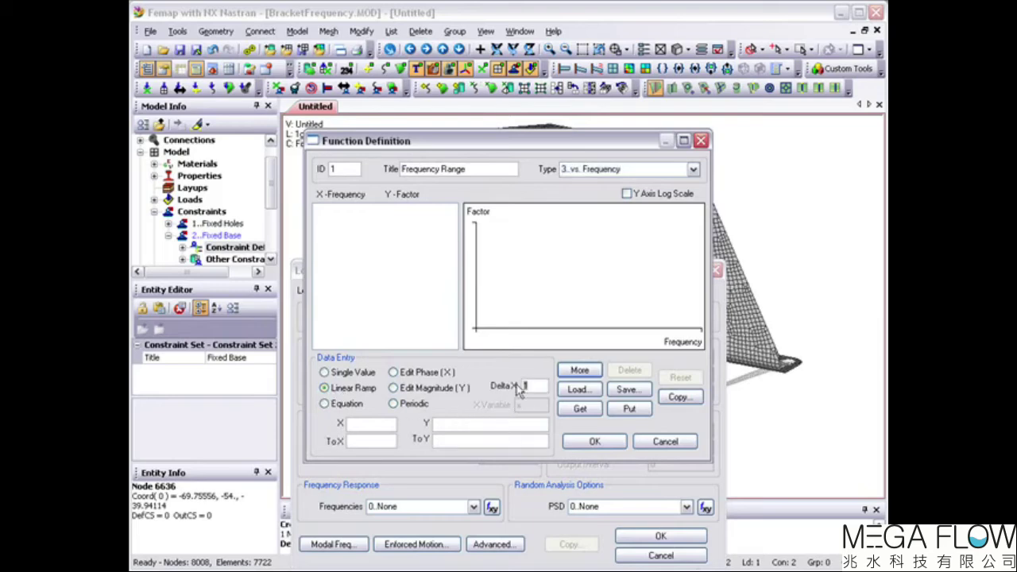
type("5")
left_click(449, 424)
left_click(579, 371)
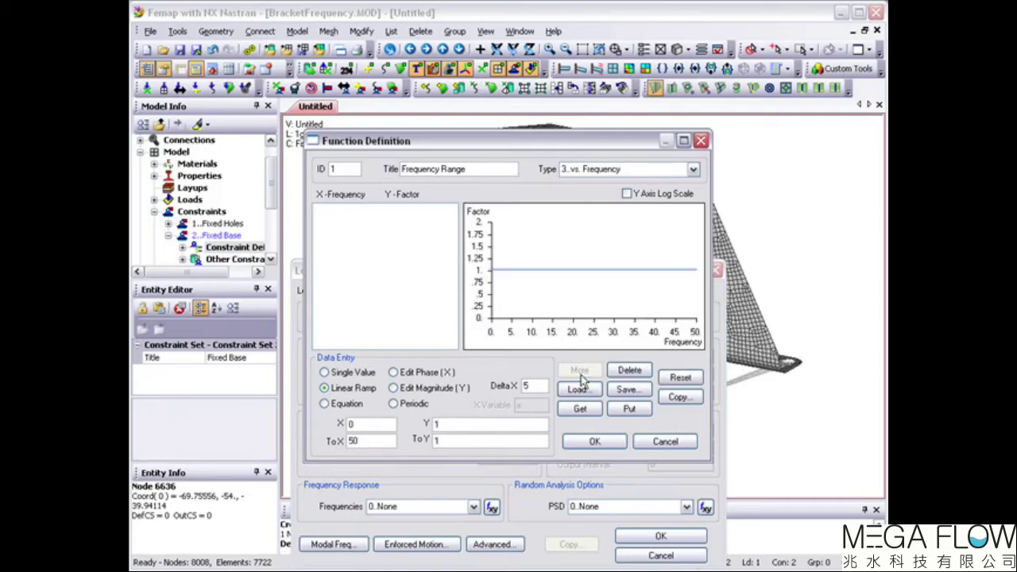
Add a finer linear ramp from X 21 to 29 in increments of 1, with Y constant at 1.
double_click(545, 385)
type("1")
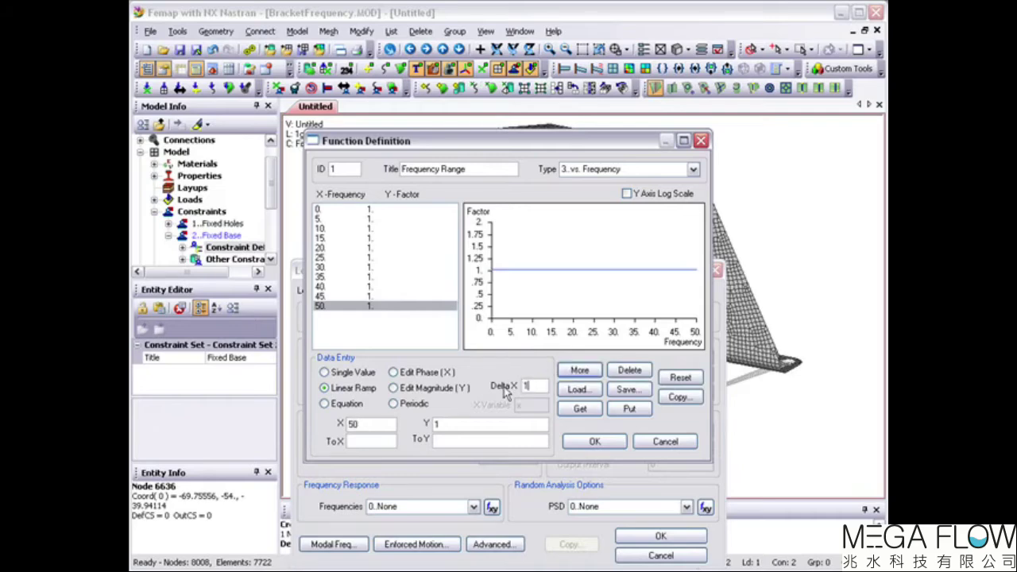
left_click(378, 421)
left_click(358, 441)
left_click(442, 440)
type("1")
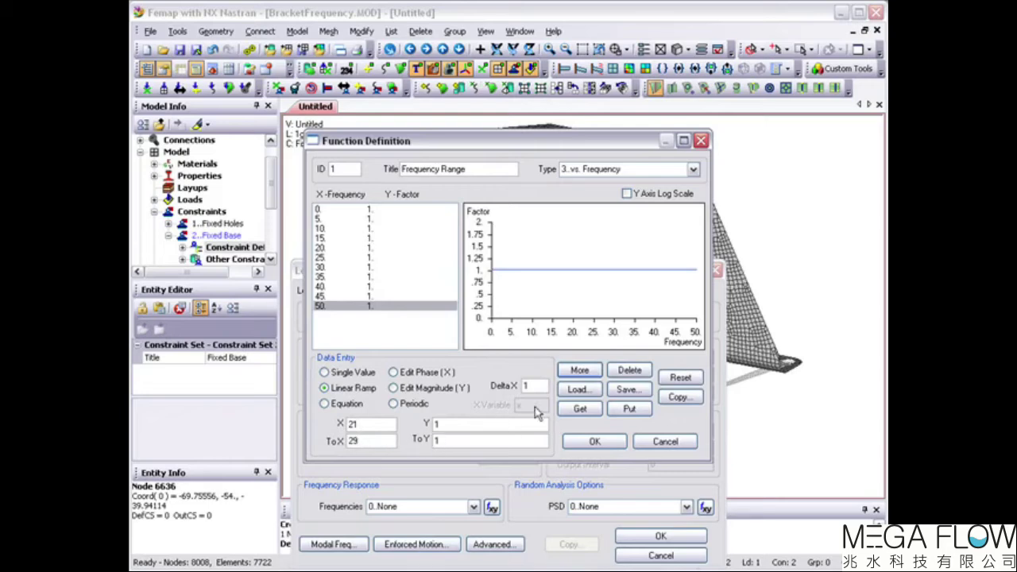
left_click(577, 371)
Delete the duplicate 25 entry from the Frequency Range function, then accept the function and the dynamic analysis options.
left_click(342, 295)
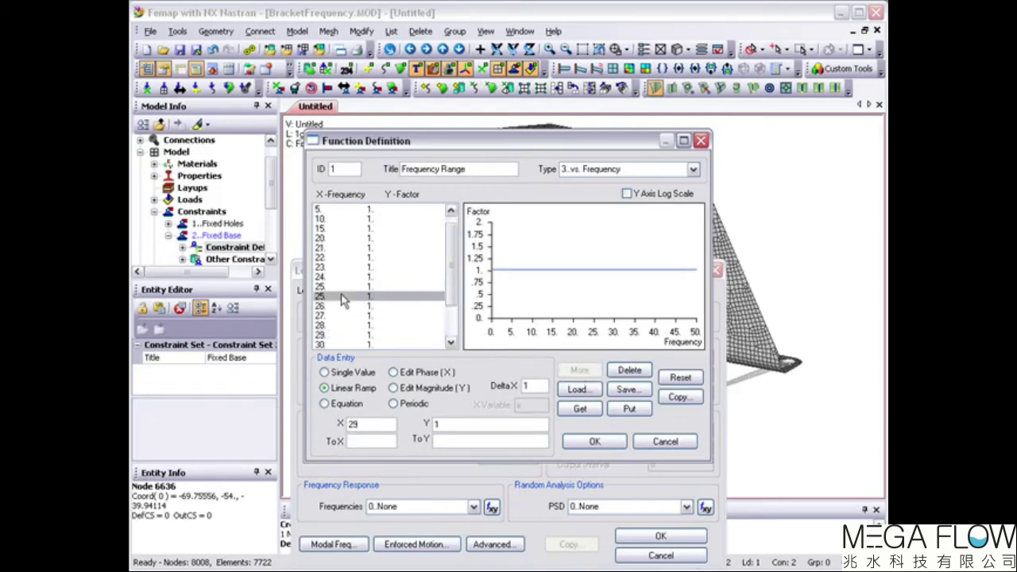
left_click(629, 370)
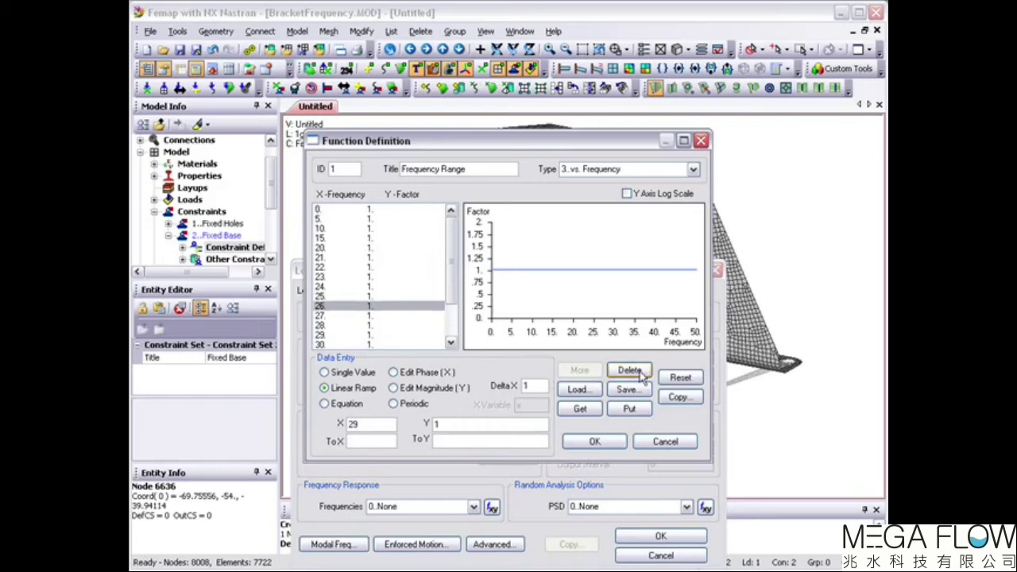
left_click(594, 441)
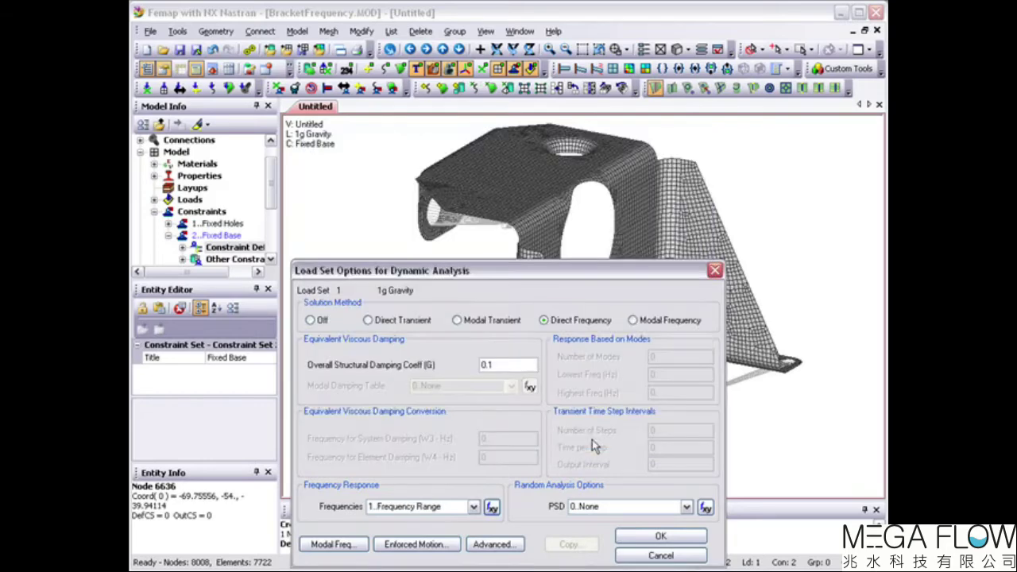
left_click(640, 534)
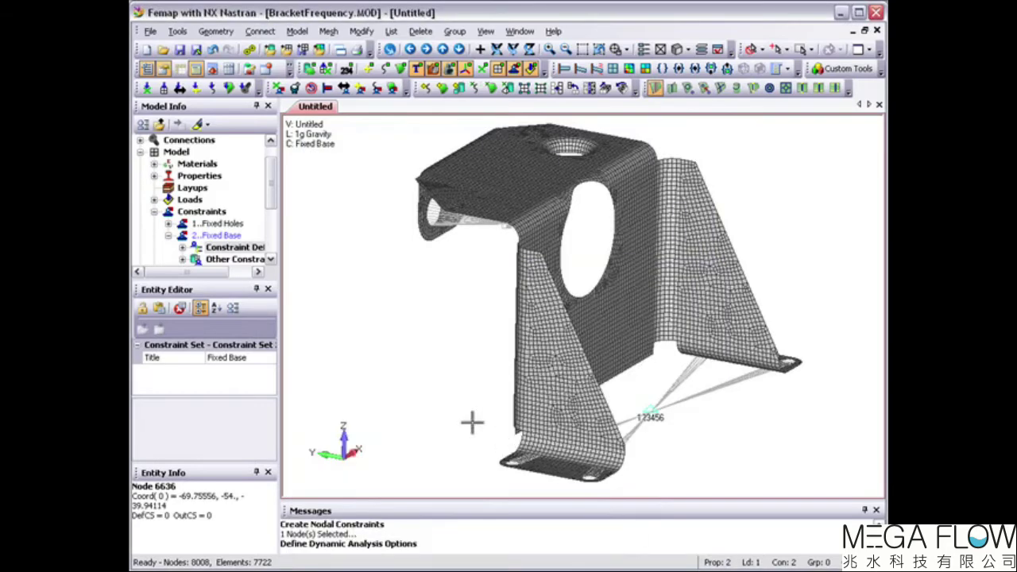
Start a nodal force in the 1g Gravity load set on the rigid spider's centre node, with only FZ active at 1.
left_click(154, 211)
left_click(154, 199)
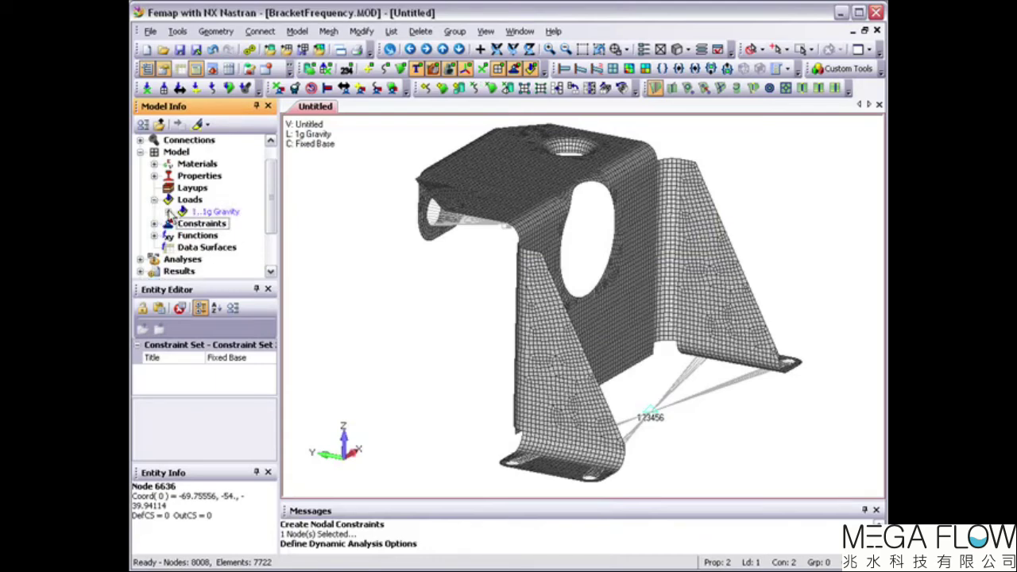
left_click(168, 211)
right_click(236, 224)
left_click(262, 230)
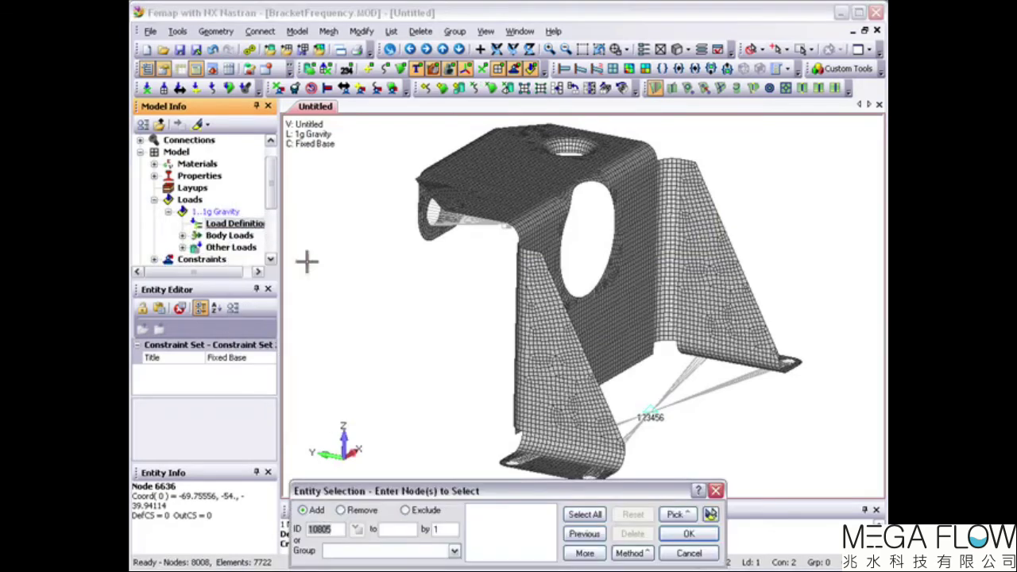
left_click(650, 414)
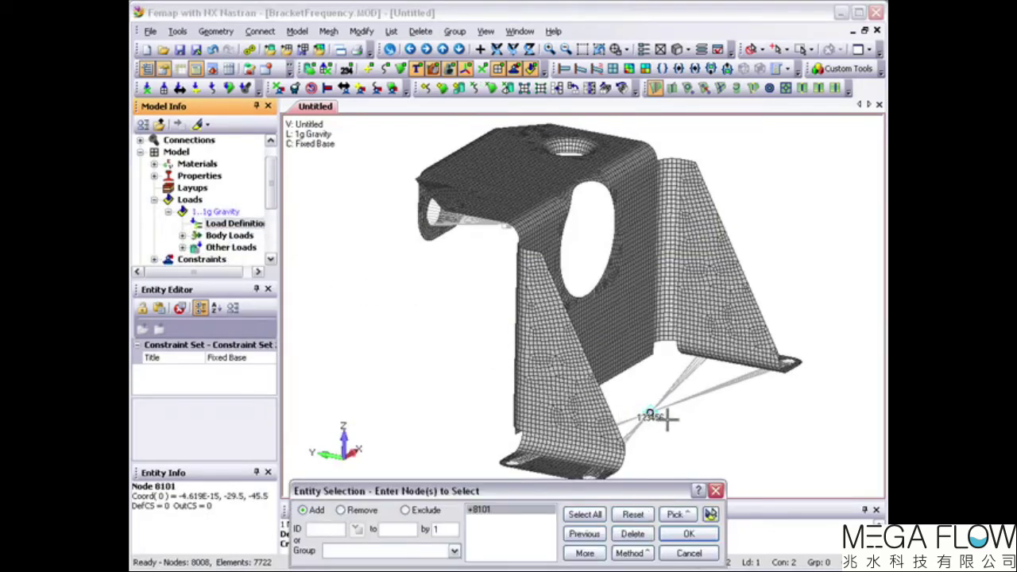
left_click(687, 533)
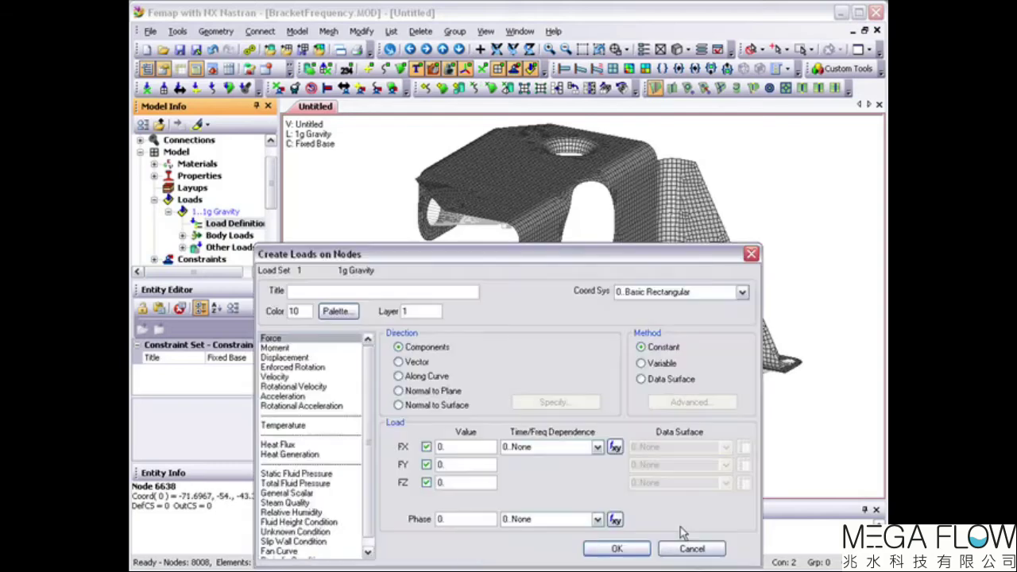
left_click(427, 446)
left_click(427, 464)
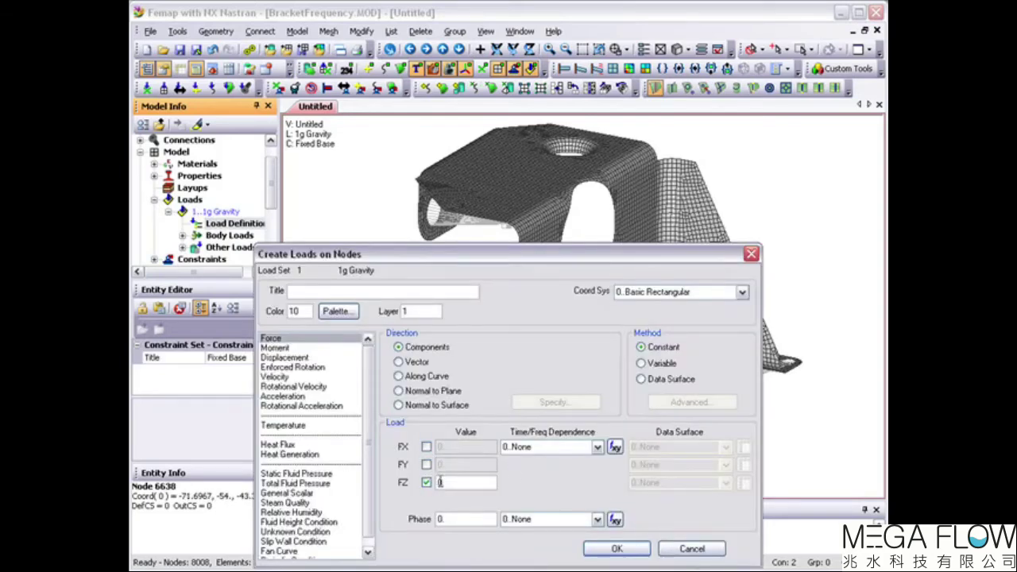
Create a frequency dependence function for the force, titled Load Function, with the type vs. Frequency.
left_click(615, 447)
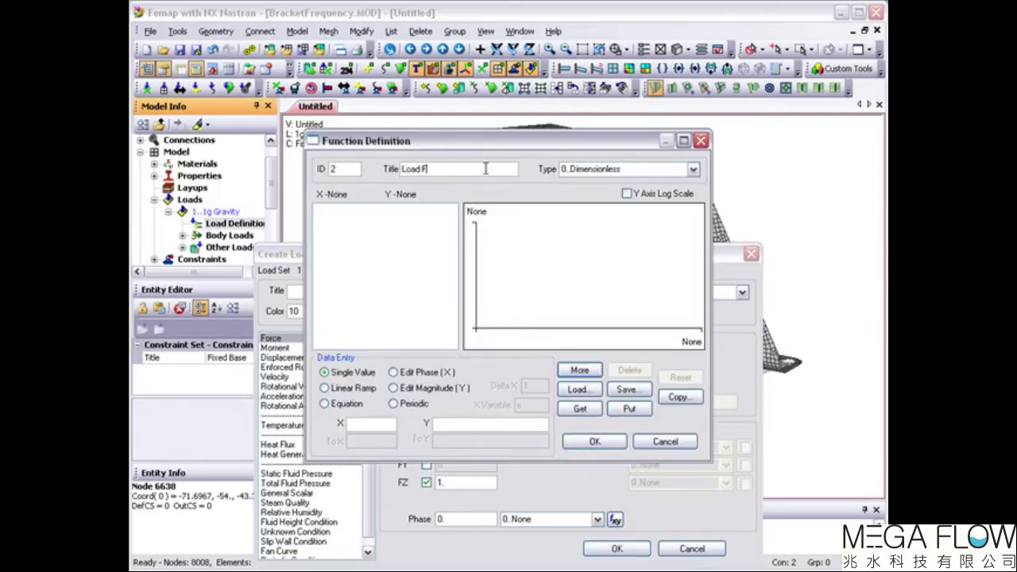
left_click(633, 168)
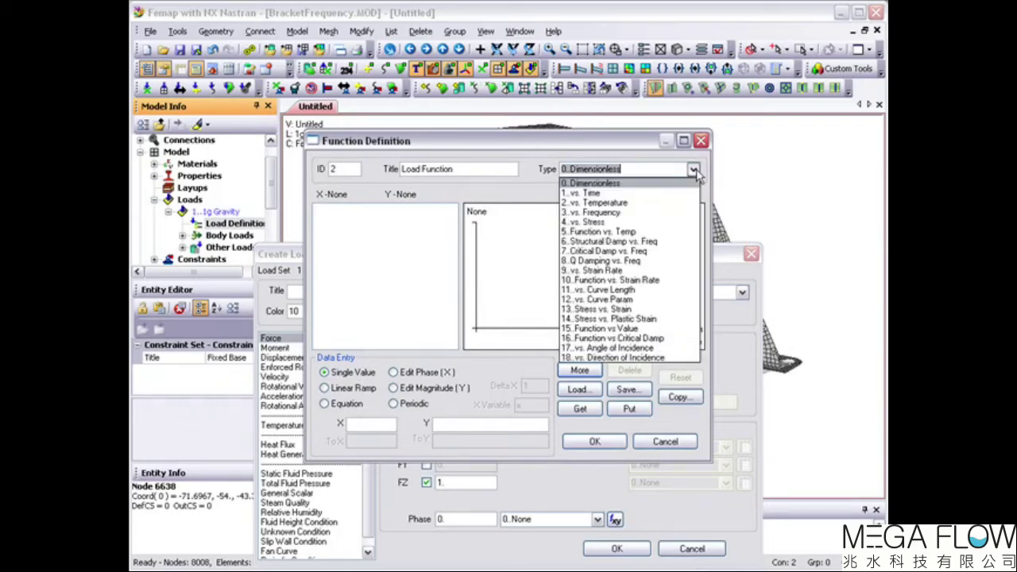
left_click(613, 211)
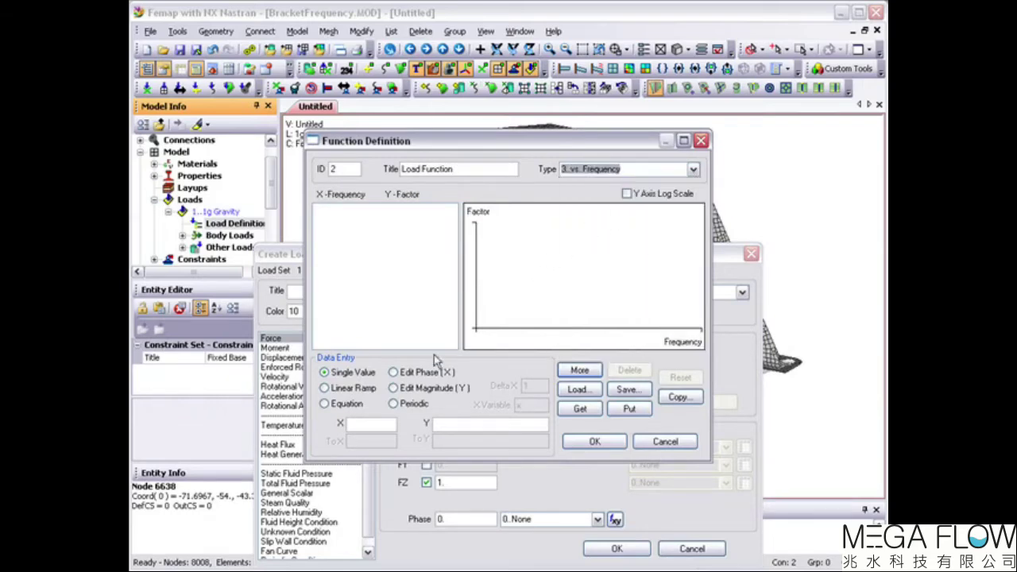
Add two points to the Load Function, starting at X 0 with Y constant at 1, and accept the function and the nodal load.
left_click(378, 424)
left_click(448, 426)
type("1")
left_click(579, 370)
type("1")
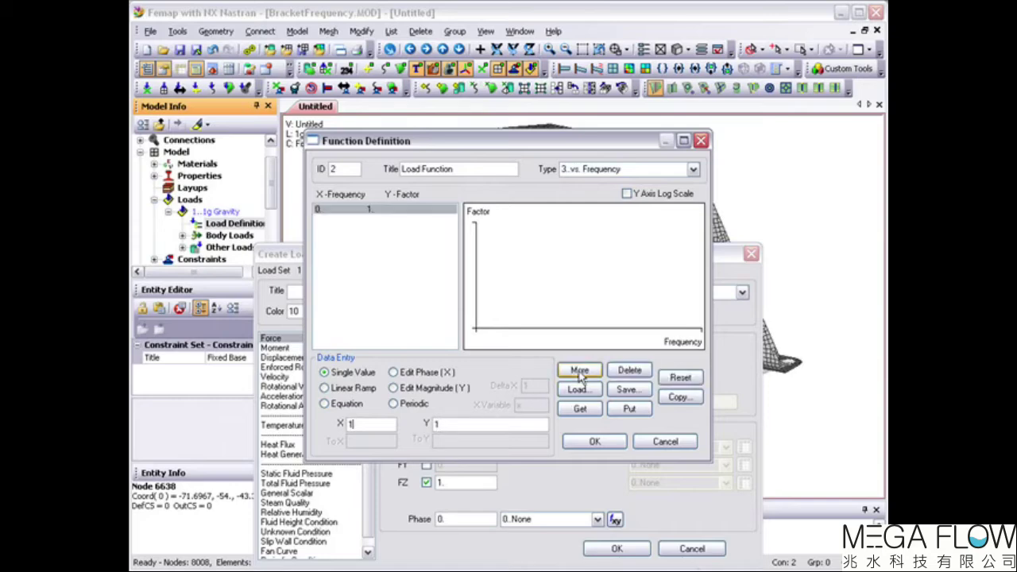
left_click(579, 370)
left_click(587, 441)
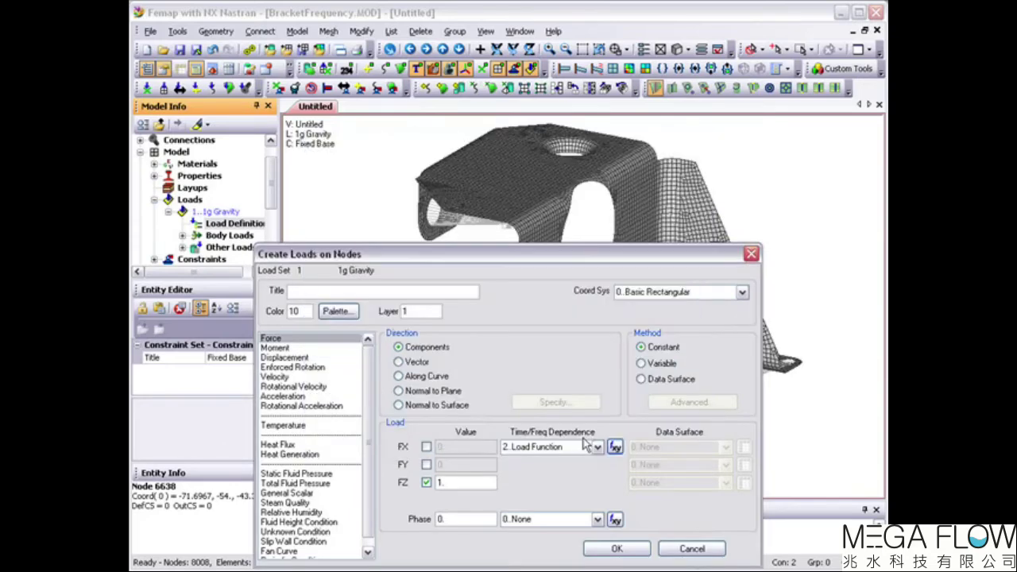
left_click(611, 547)
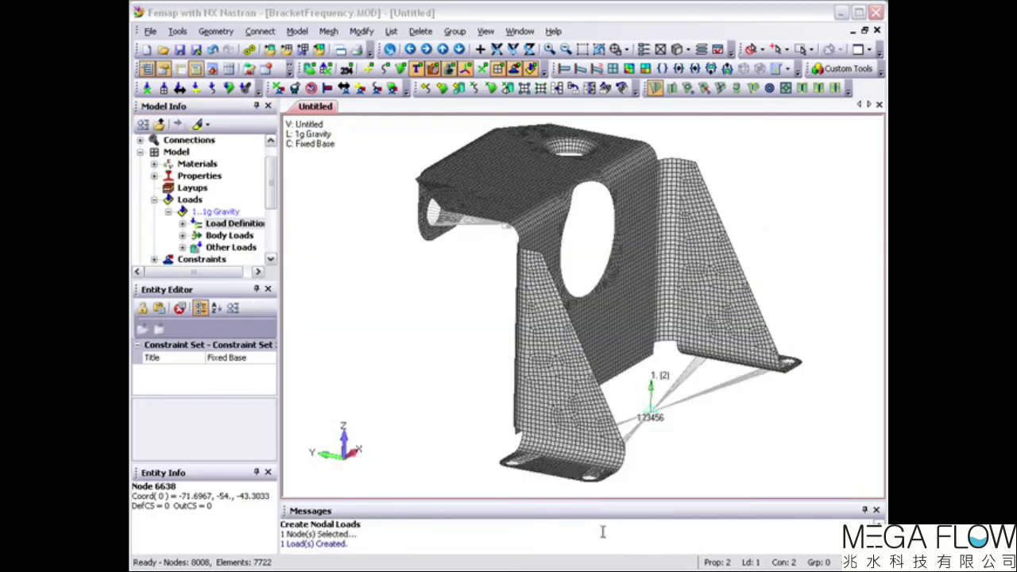
Hide the constraint and load symbols in the model view and collapse the Loads branch.
left_click(516, 70)
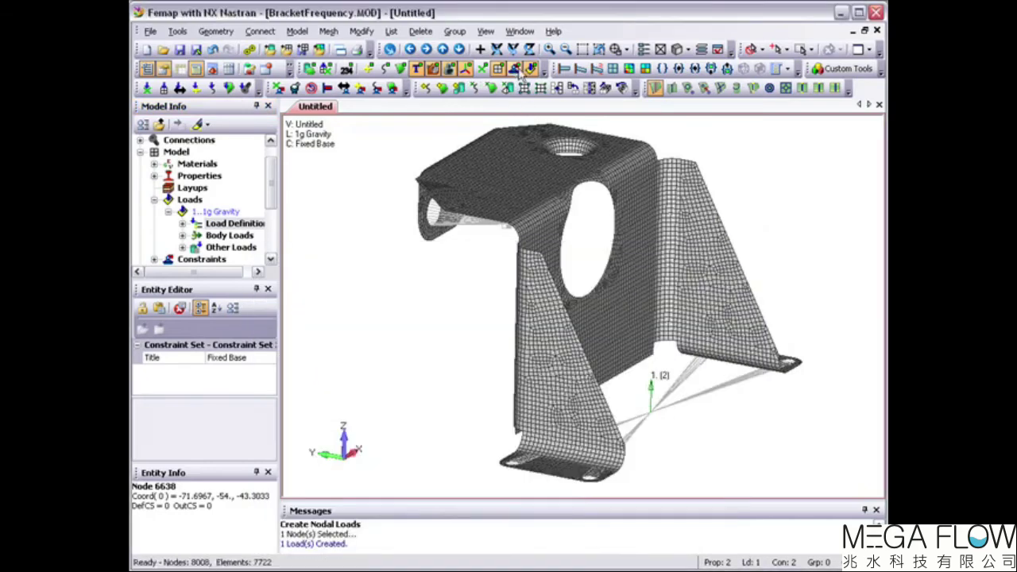
left_click(532, 69)
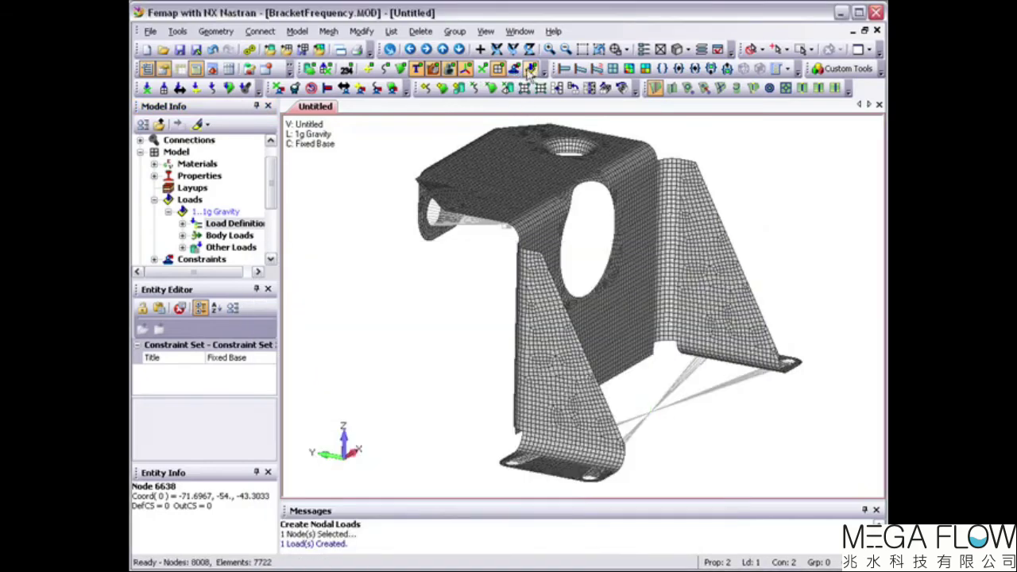
left_click(155, 199)
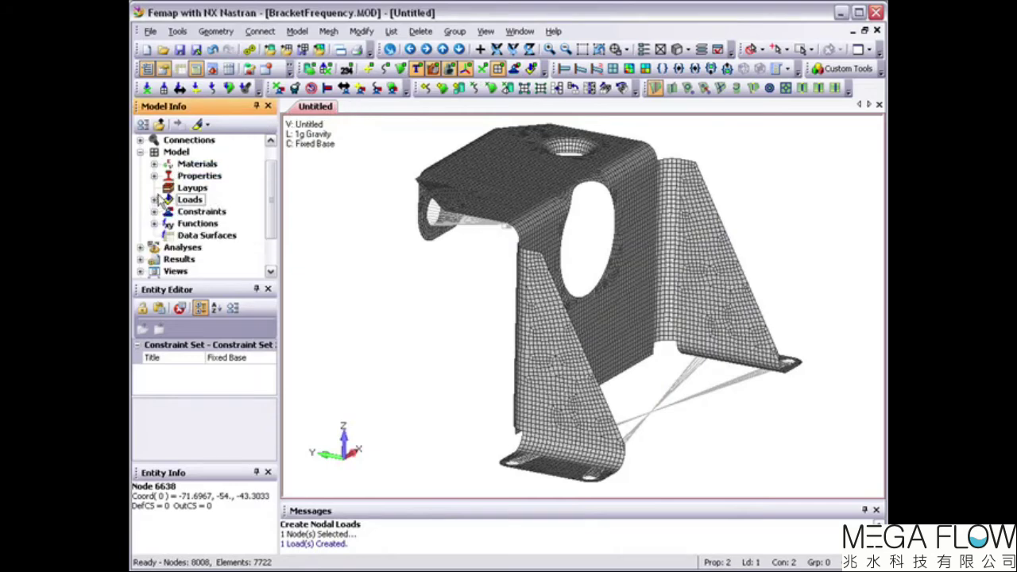
Create an NX Nastran analysis set titled Bracket Frequency with the analysis type Frequency/Harmonic Response.
right_click(173, 247)
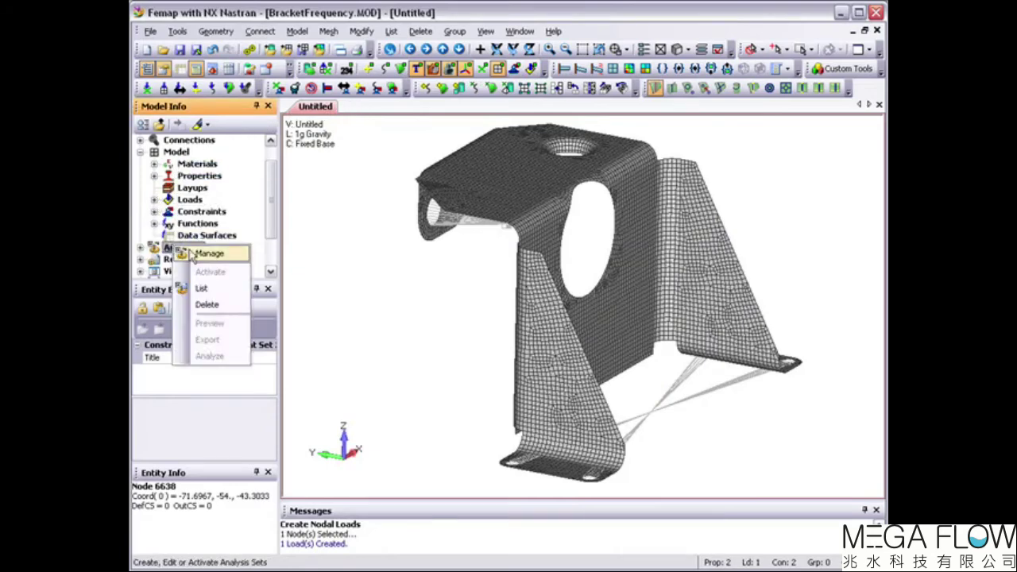
left_click(204, 253)
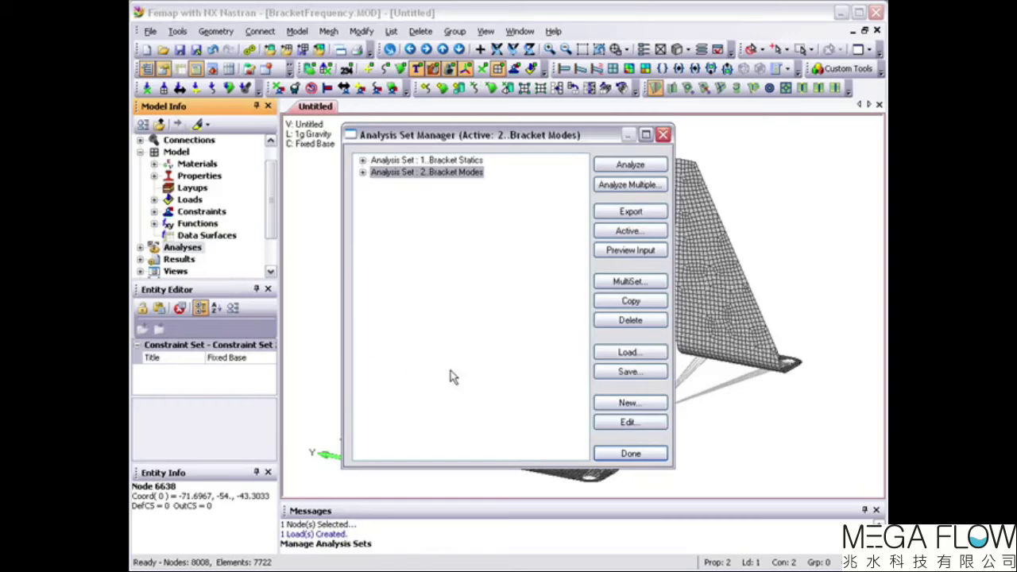
left_click(628, 403)
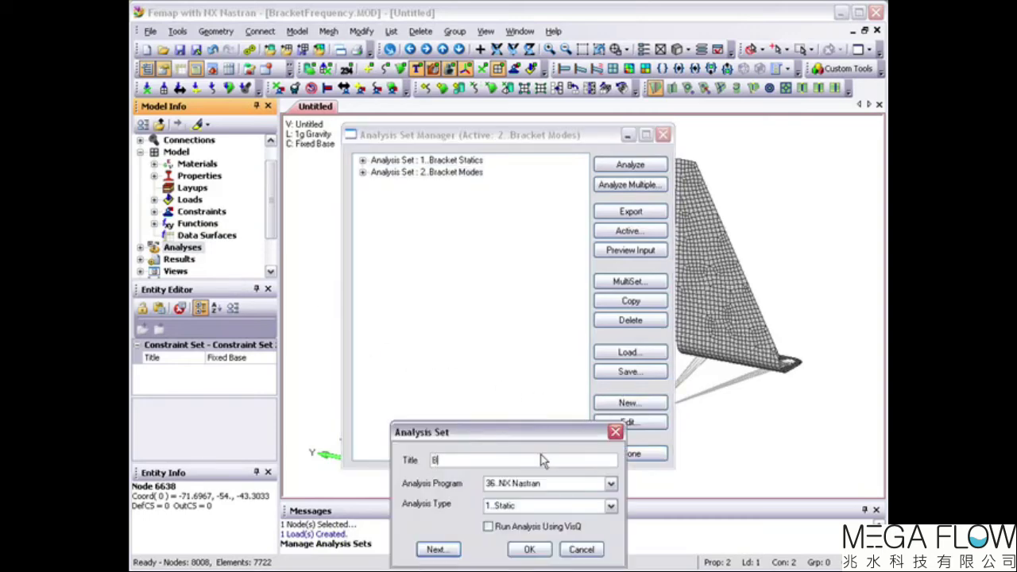
type("Bracket Frequen")
left_click(610, 505)
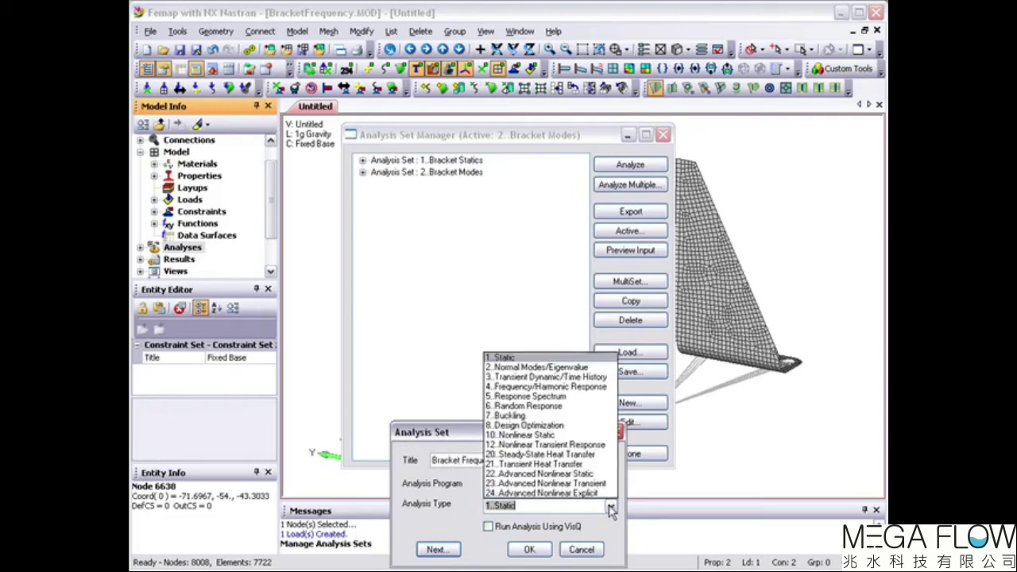
left_click(577, 387)
left_click(529, 549)
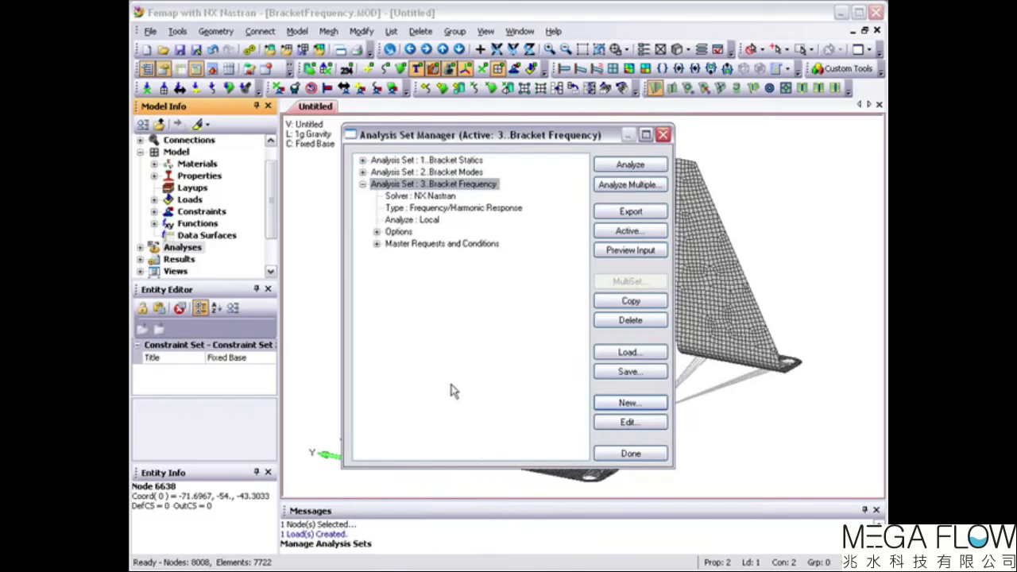
Check the Bracket Frequency set's constraints and loads, and run the analysis, closing its monitor once complete.
left_click(377, 244)
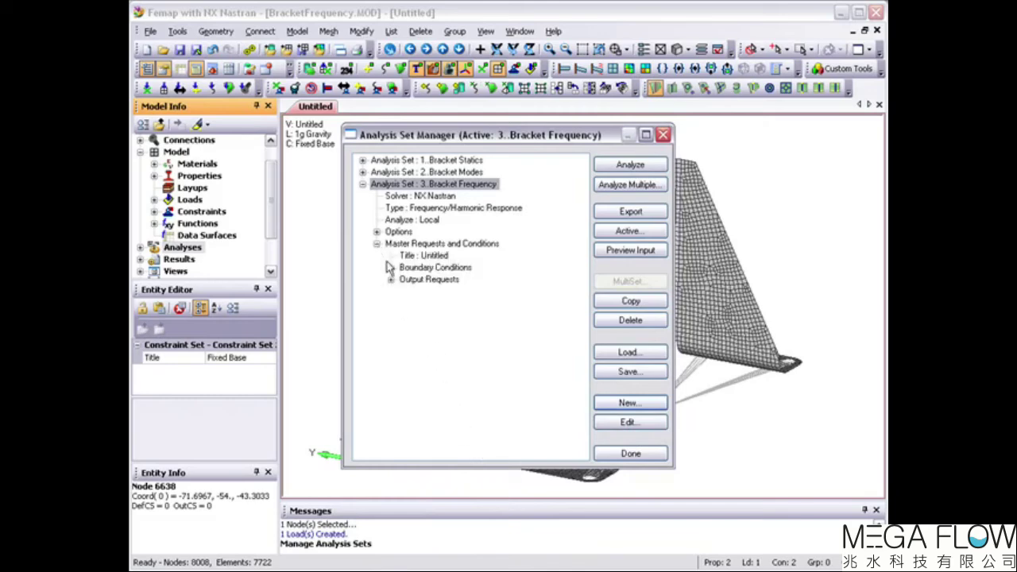
left_click(390, 268)
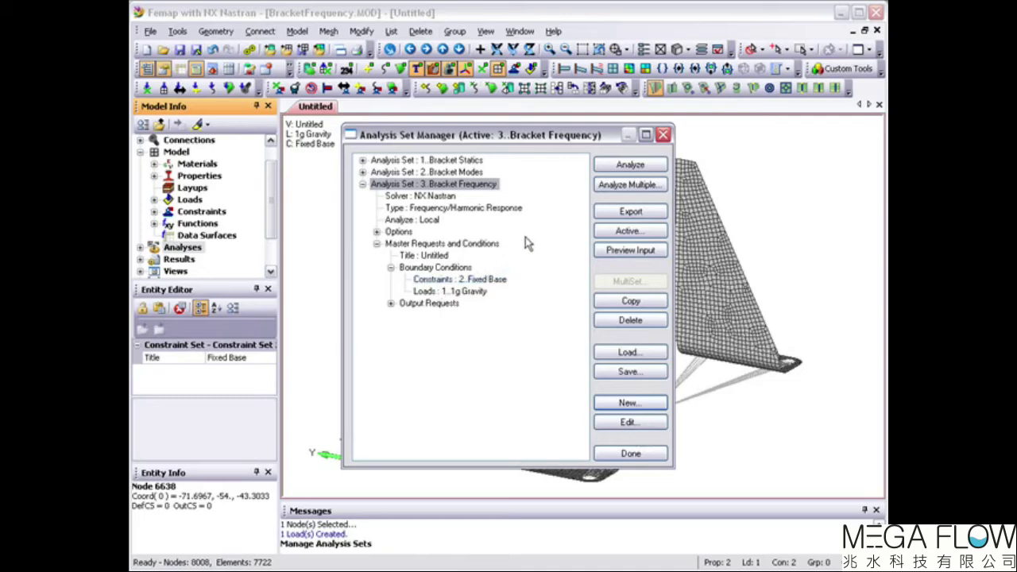
left_click(630, 165)
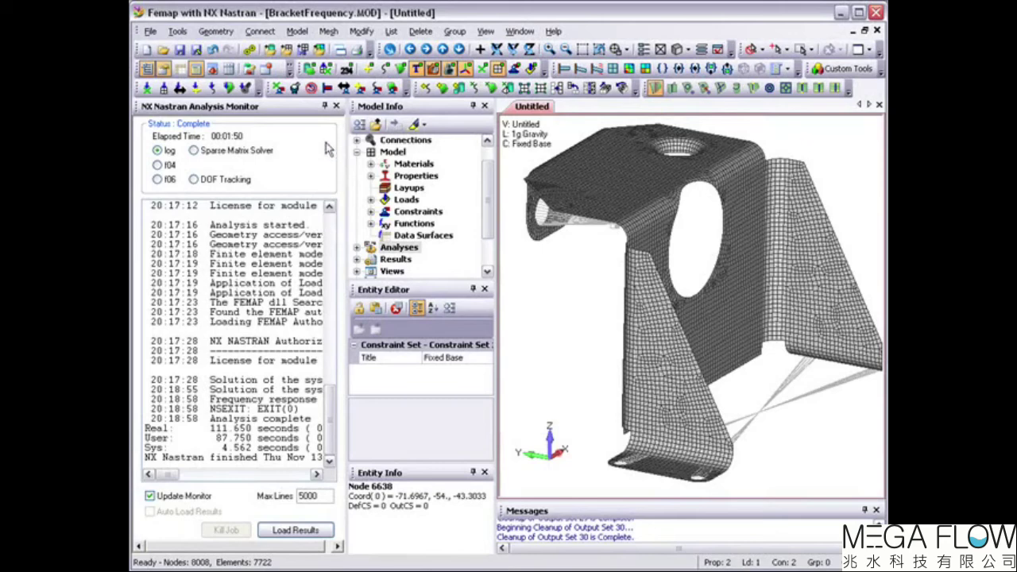
left_click(337, 105)
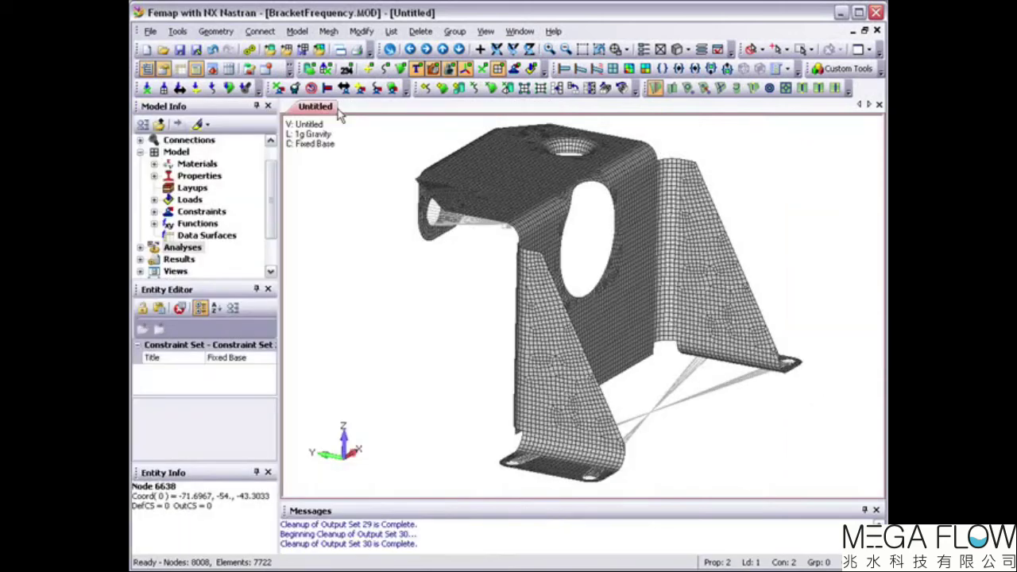
Set the view to XY vs Set Value, with output set 12..Case 1 Freq 0. and output vector 4..T3 Translation for curve 1.
left_click(644, 49)
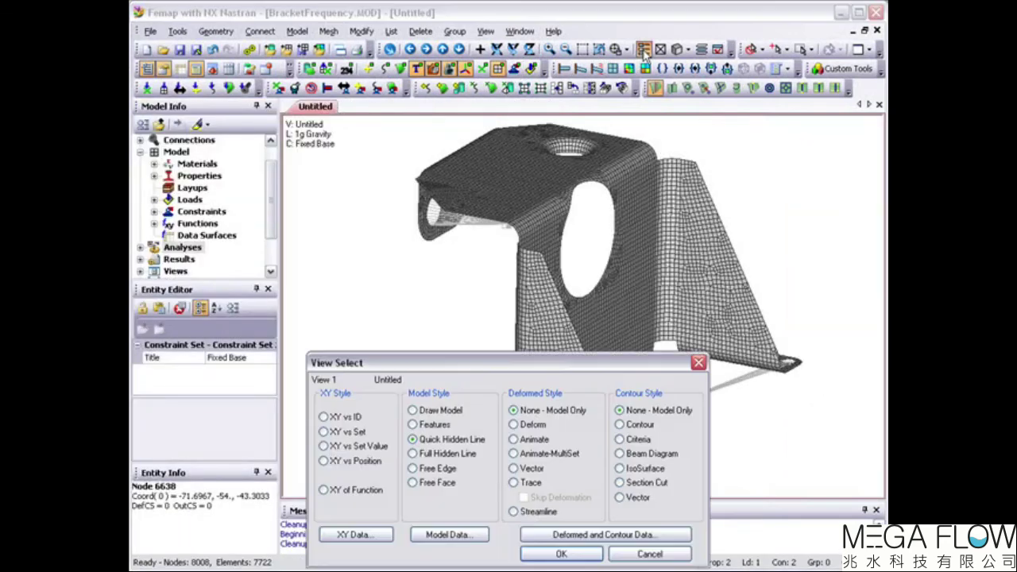
left_click(350, 449)
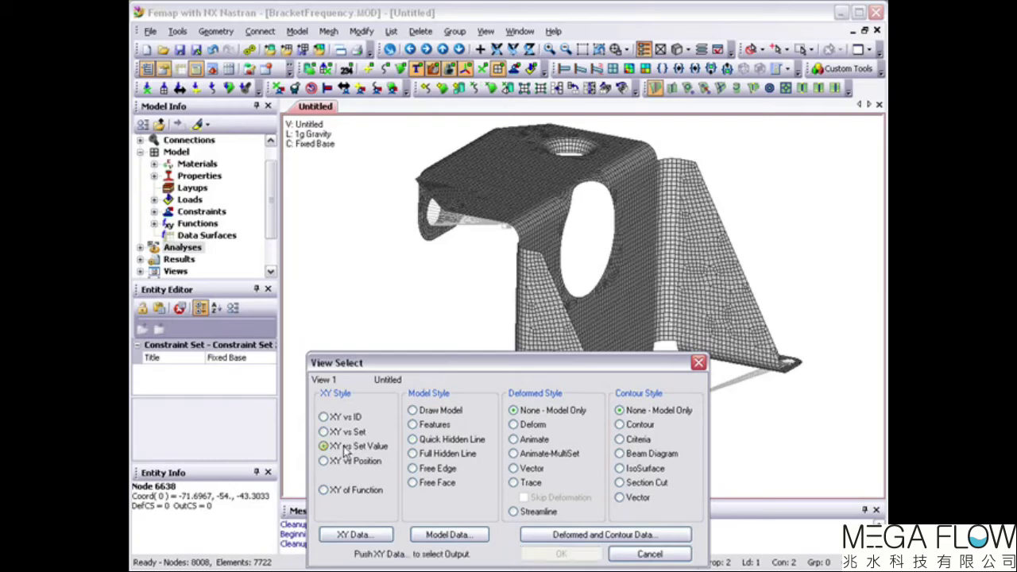
left_click(354, 534)
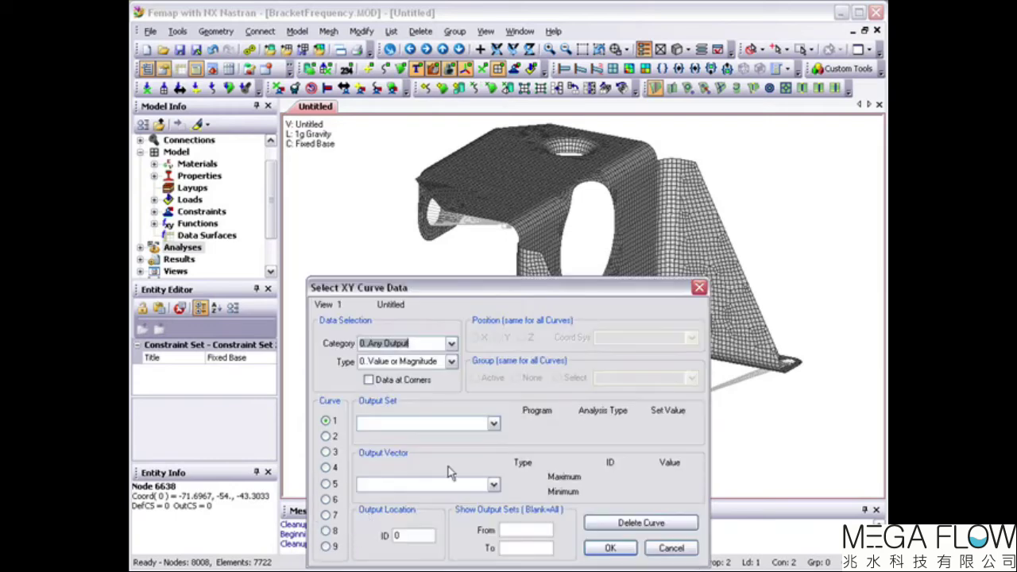
left_click(495, 425)
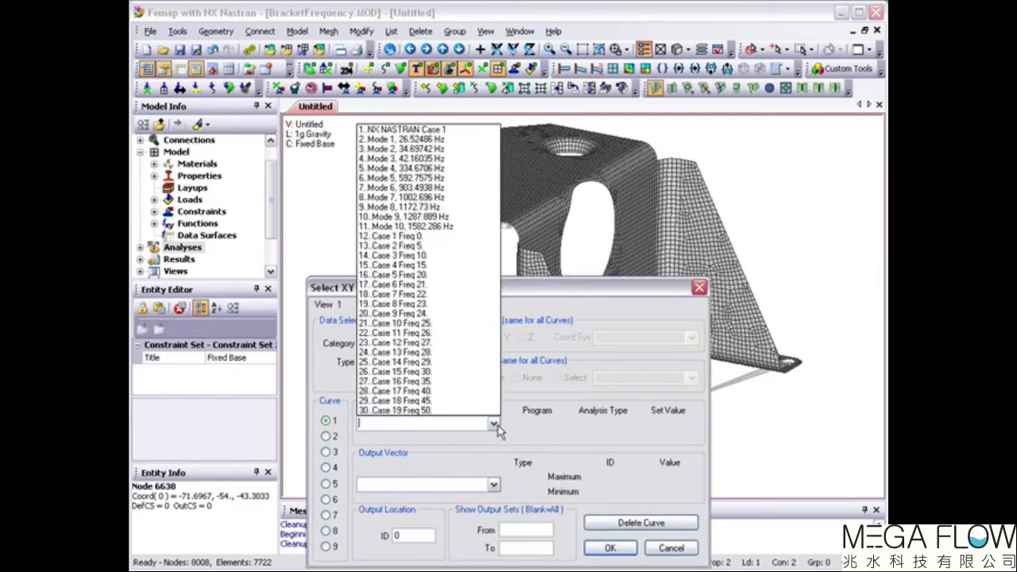
left_click(421, 241)
left_click(494, 484)
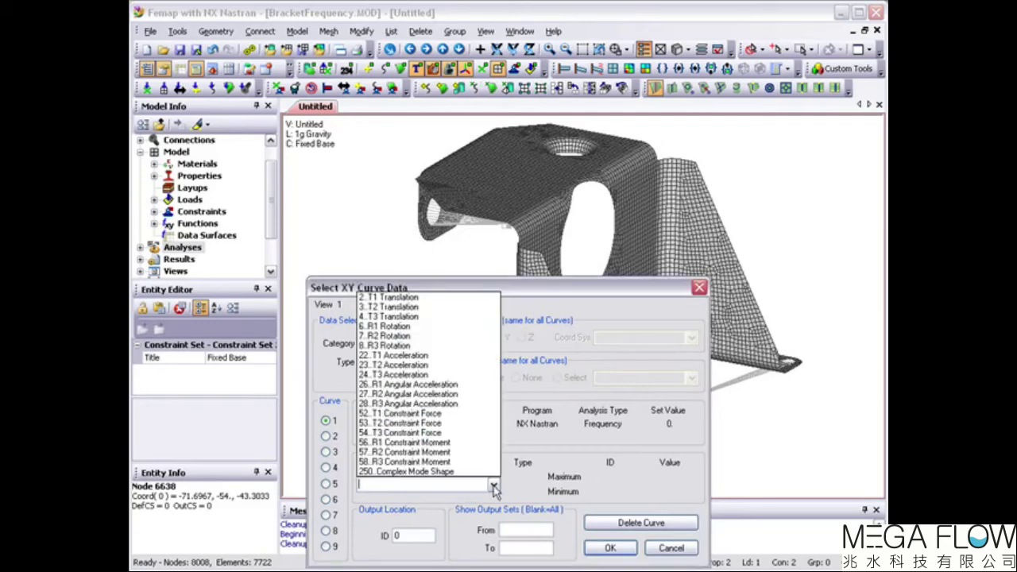
left_click(423, 317)
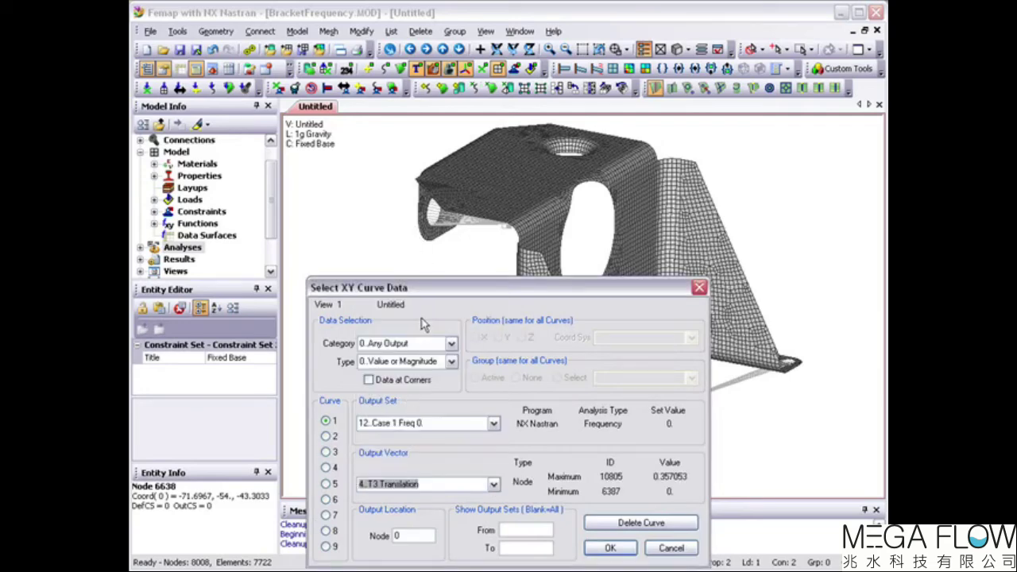
Plot the curve at node 10805, restricting the range of output sets shown.
left_click(402, 536)
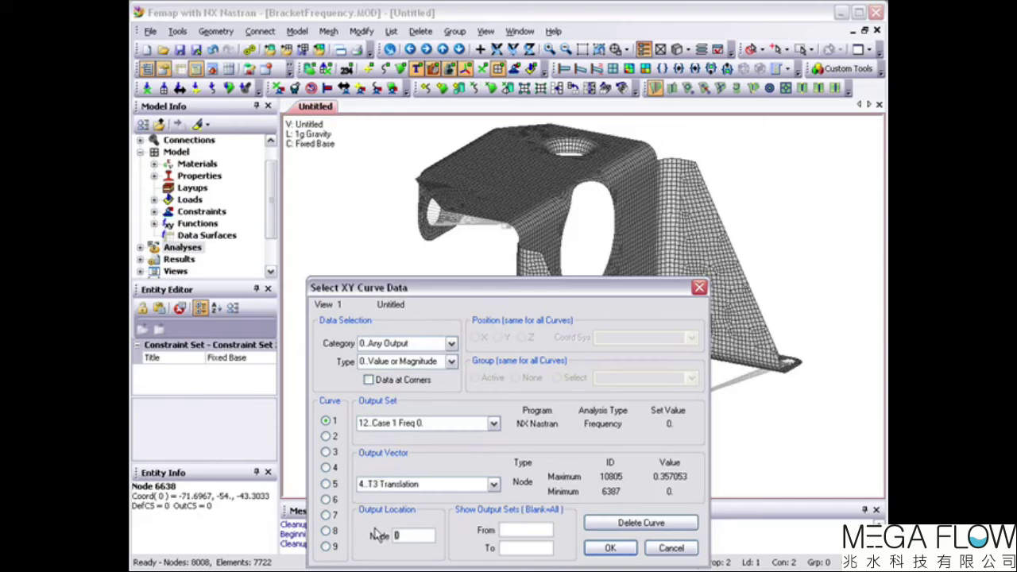
type("10805")
left_click(523, 530)
left_click(609, 548)
left_click(613, 549)
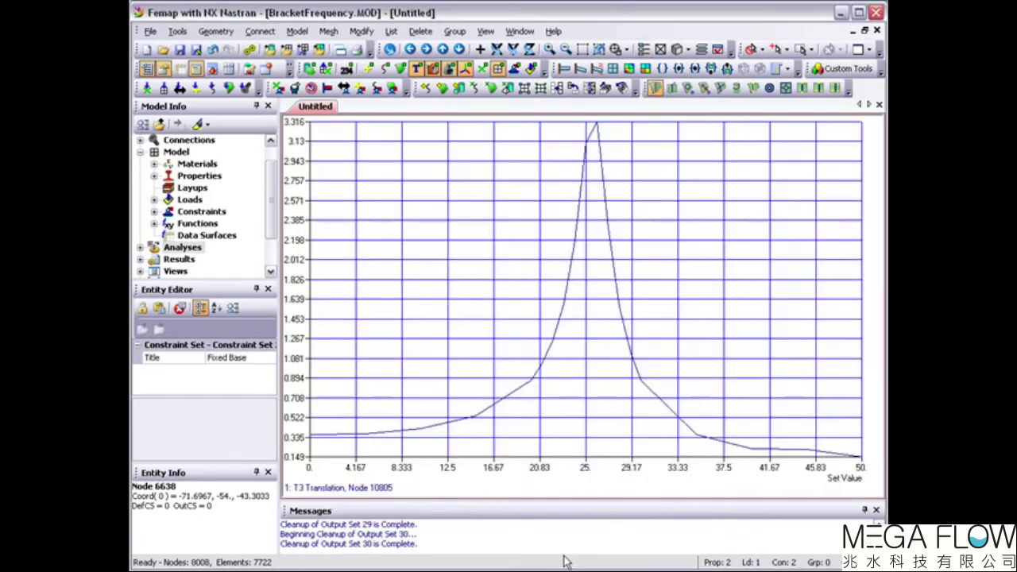